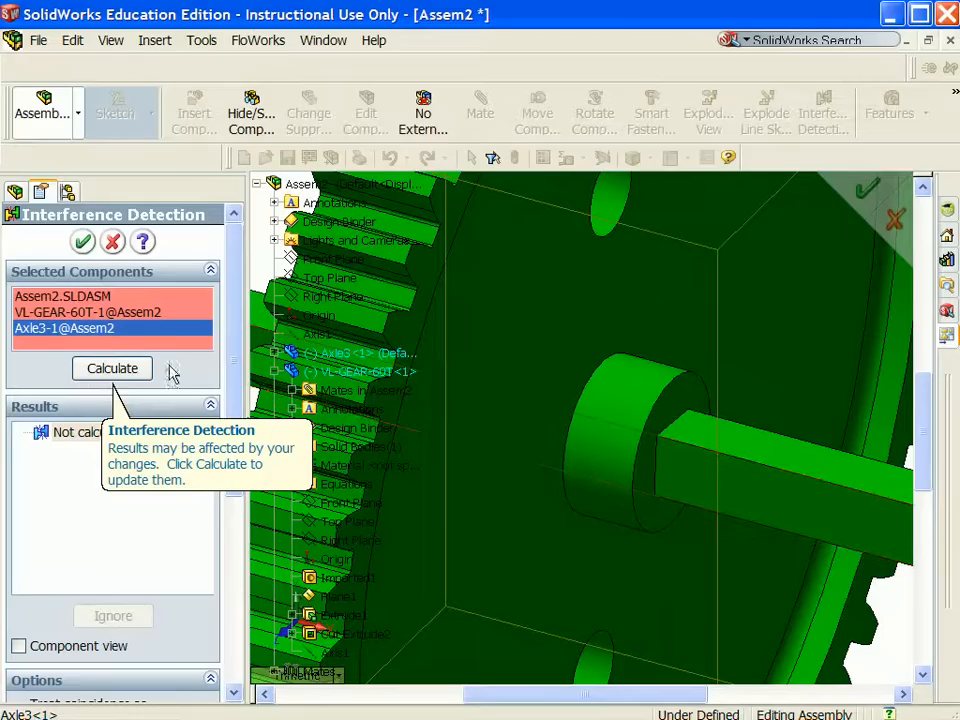
Step: Calculate the interference between the VL-GEAR-60T gear and Axle3 in the assembly
{"action": "left_click", "coordinate": [121, 370]}
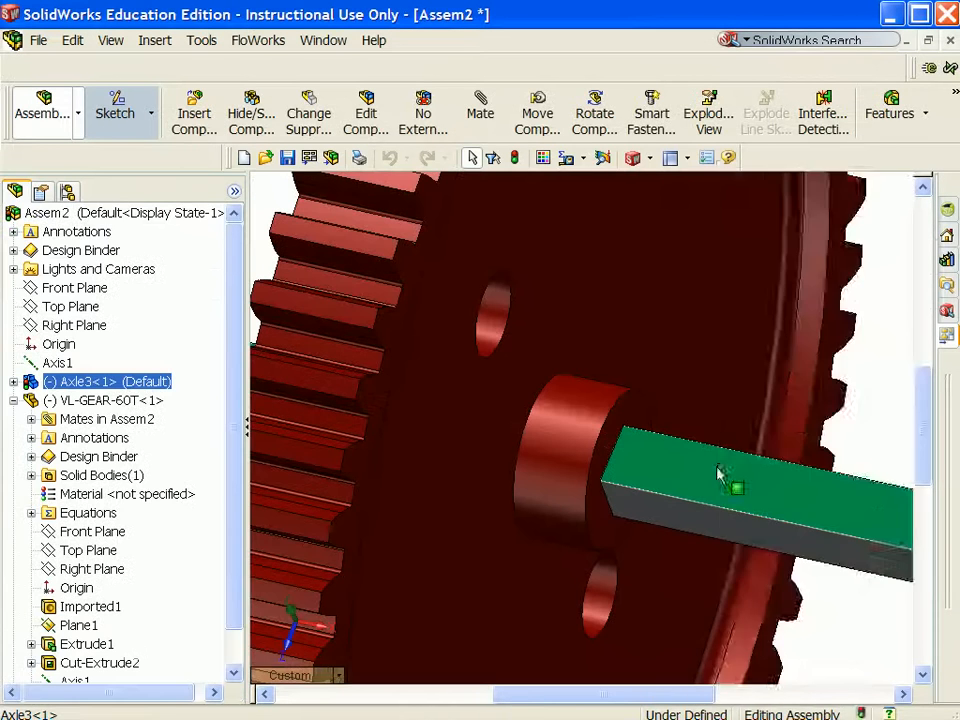
Step: Edit Axle3 in the context of the assembly and show the dimensions of its Extrude1 feature
{"action": "right_click", "coordinate": [717, 467]}
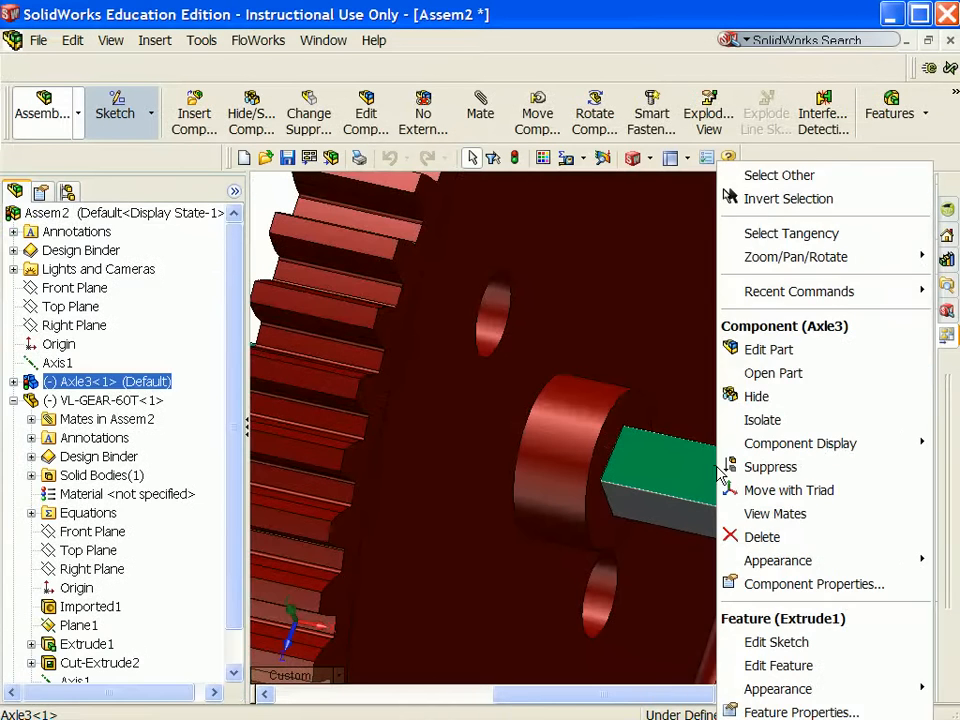
{"action": "left_click", "coordinate": [750, 350]}
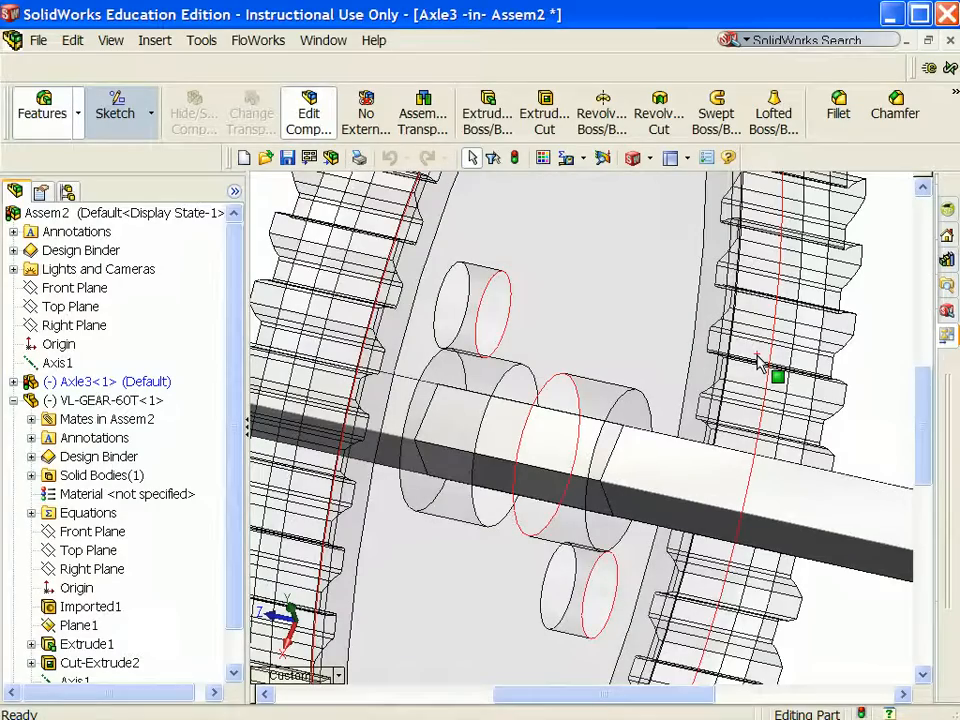
{"action": "left_click", "coordinate": [168, 383]}
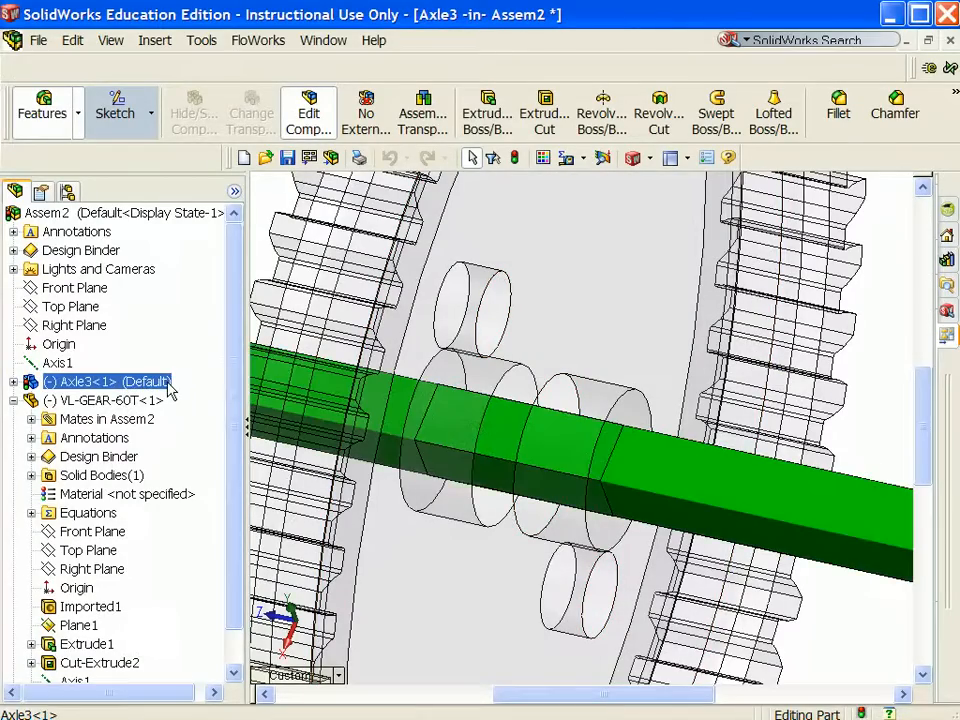
{"action": "double_click", "coordinate": [168, 382]}
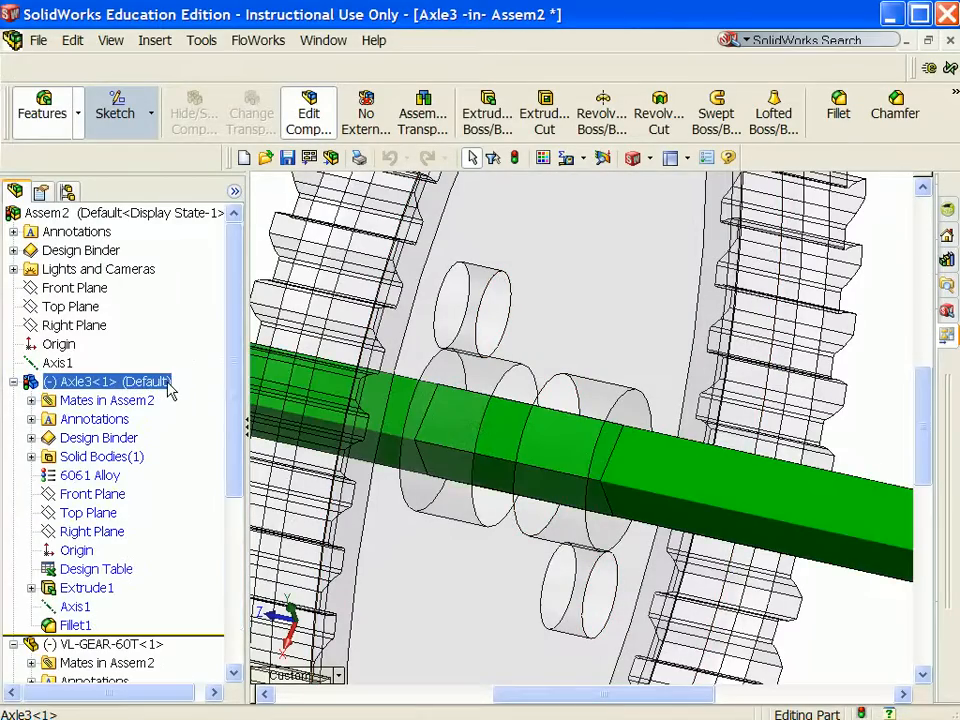
{"action": "double_click", "coordinate": [87, 588]}
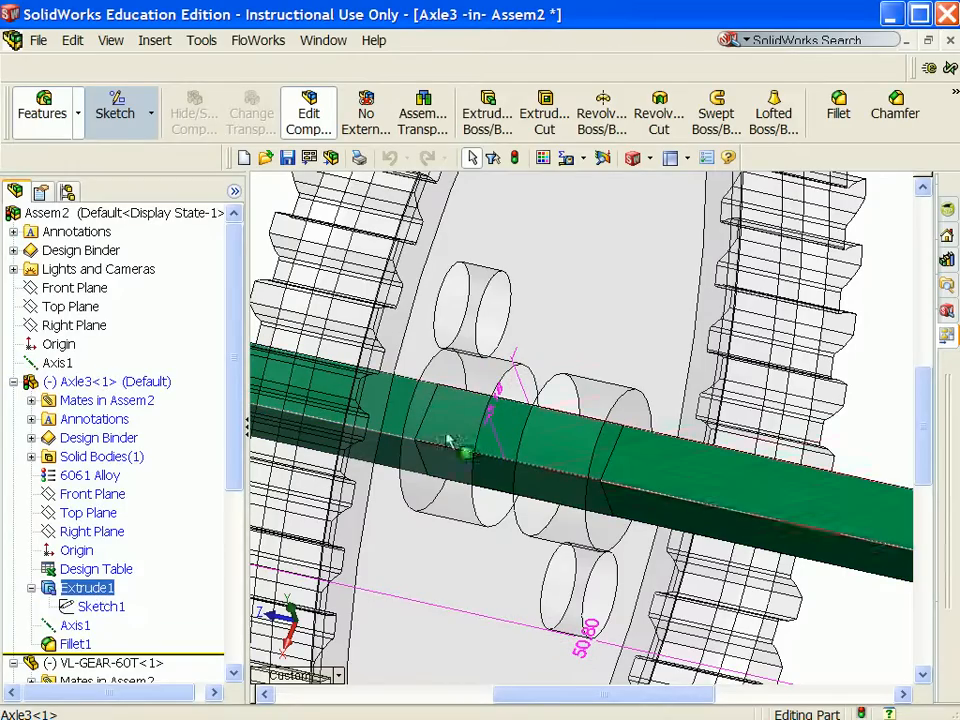
Step: Set the axle's cross-section dimension to 3.175 mm for this configuration and rebuild, accepting the design table update
{"action": "mouse_move", "coordinate": [499, 399]}
{"action": "left_mouse_down"}
{"action": "mouse_move", "coordinate": [478, 398]}
{"action": "mouse_move", "coordinate": [469, 419]}
{"action": "mouse_move", "coordinate": [409, 393]}
{"action": "left_mouse_up"}
{"action": "double_click", "coordinate": [467, 417]}
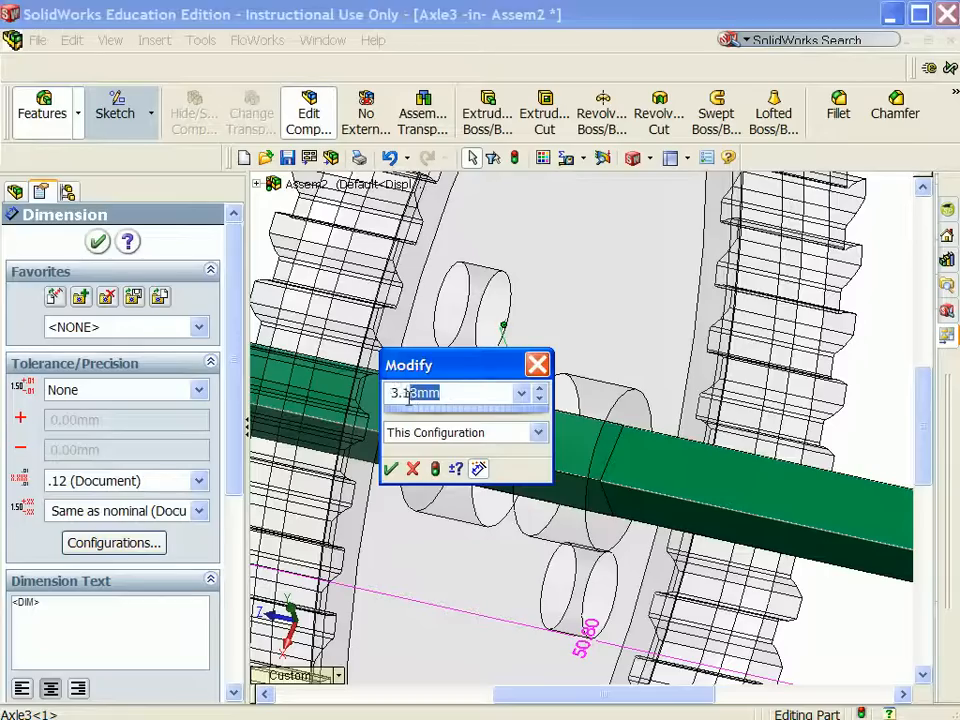
{"action": "type", "text": "75"}
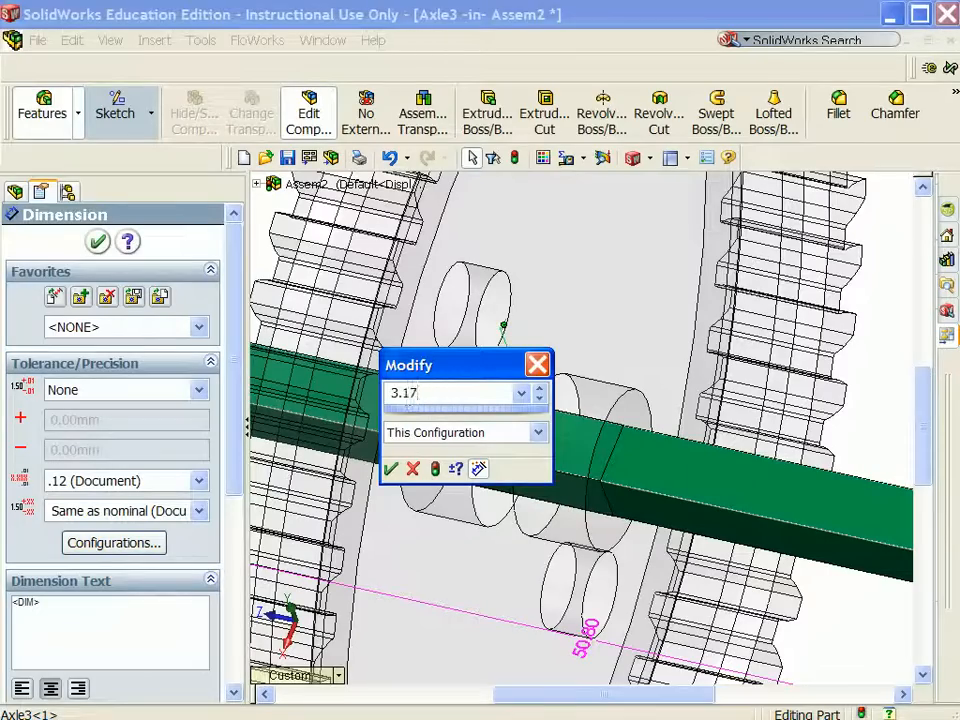
{"action": "left_click", "coordinate": [435, 469]}
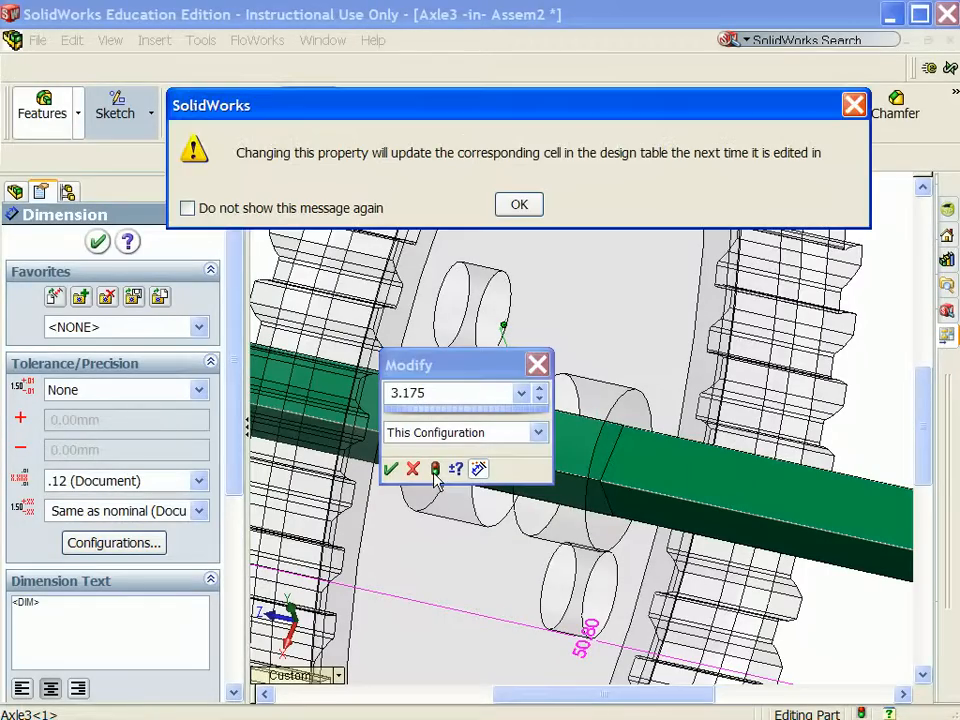
{"action": "left_click", "coordinate": [518, 204]}
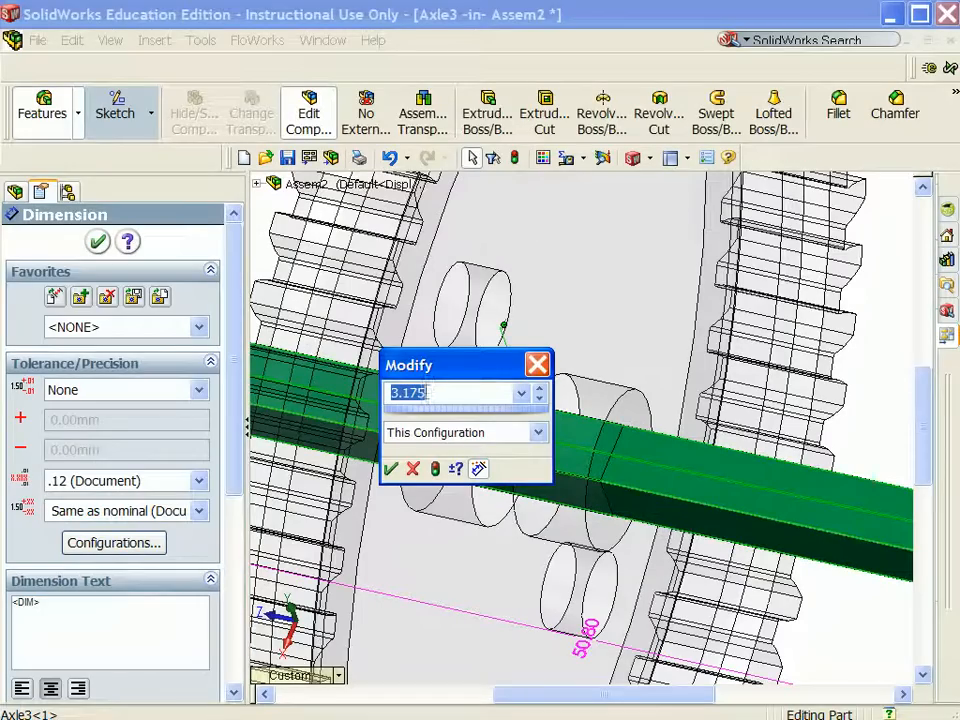
{"action": "left_click", "coordinate": [391, 469]}
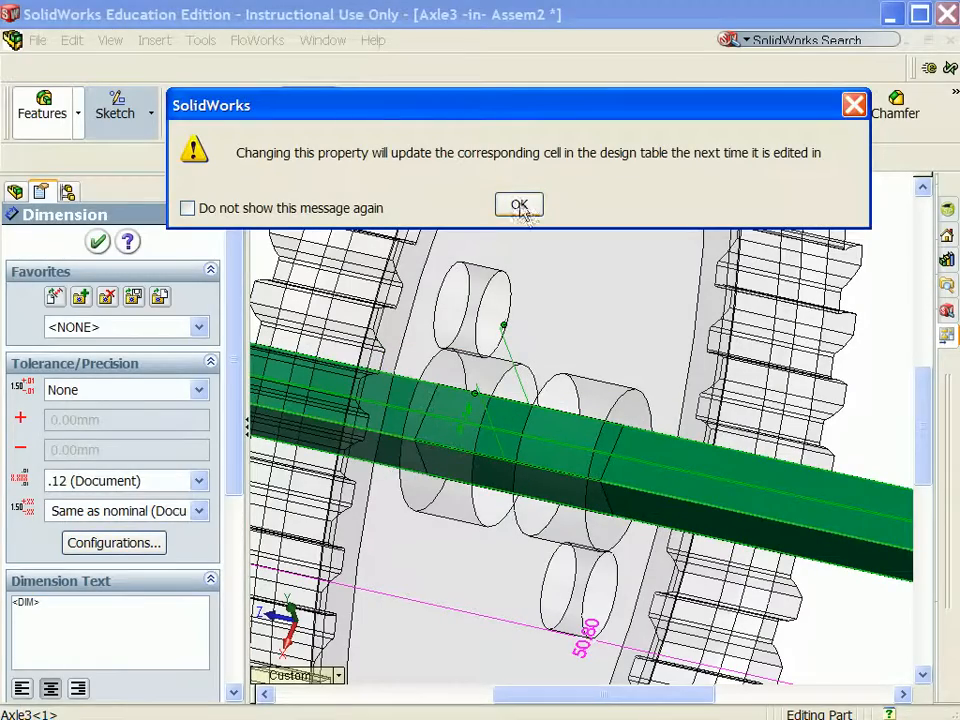
{"action": "left_click", "coordinate": [520, 208]}
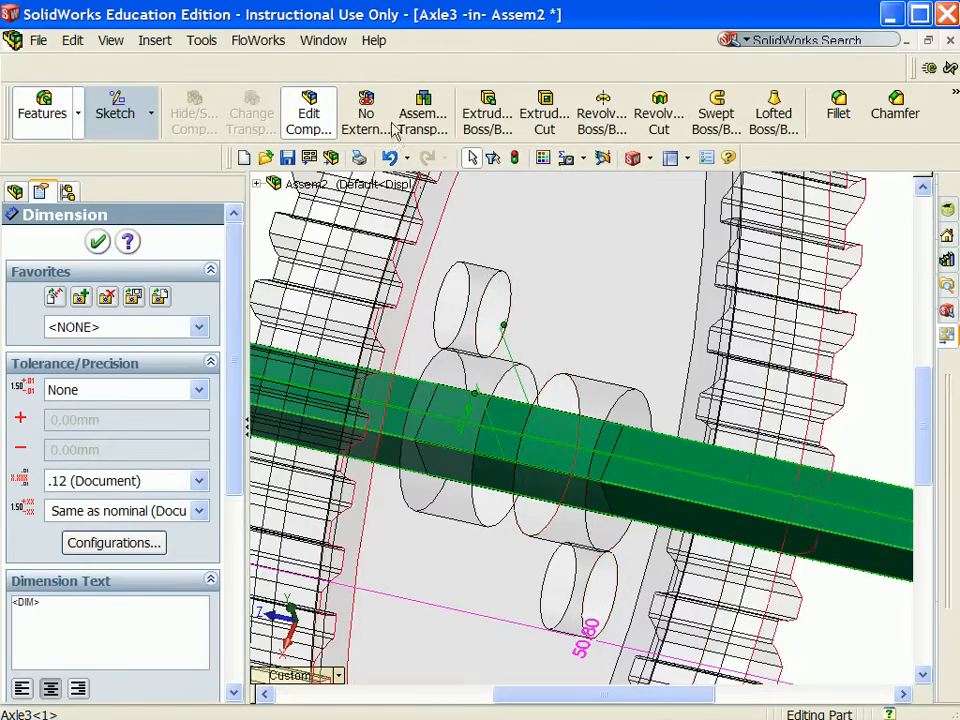
Step: Run interference detection on the whole Assem2 assembly and close the check
{"action": "left_click", "coordinate": [216, 43]}
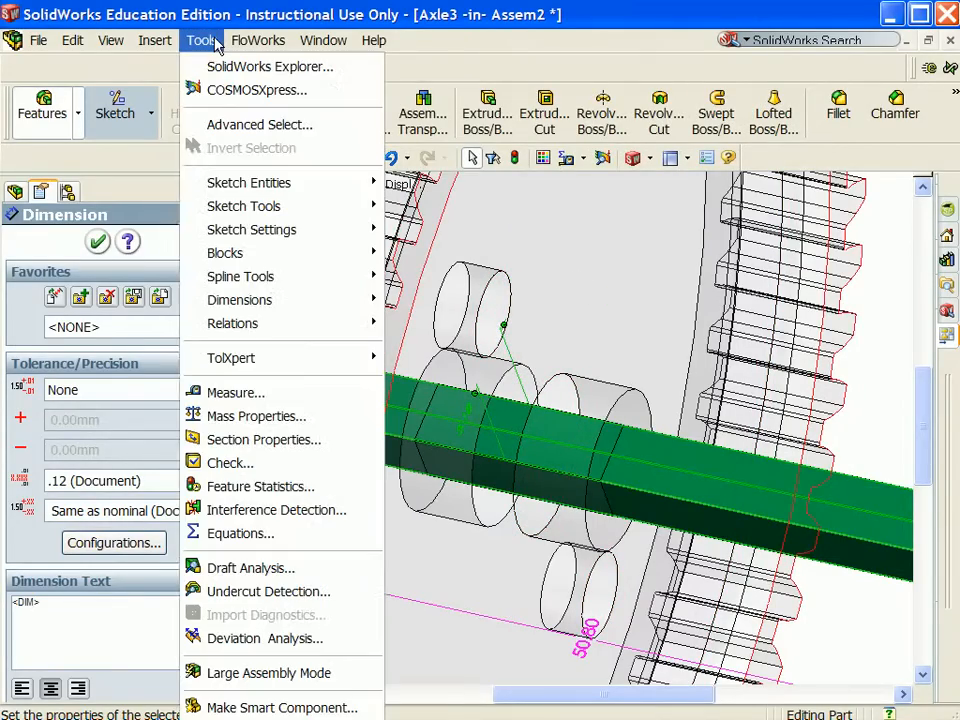
{"action": "left_click", "coordinate": [257, 515]}
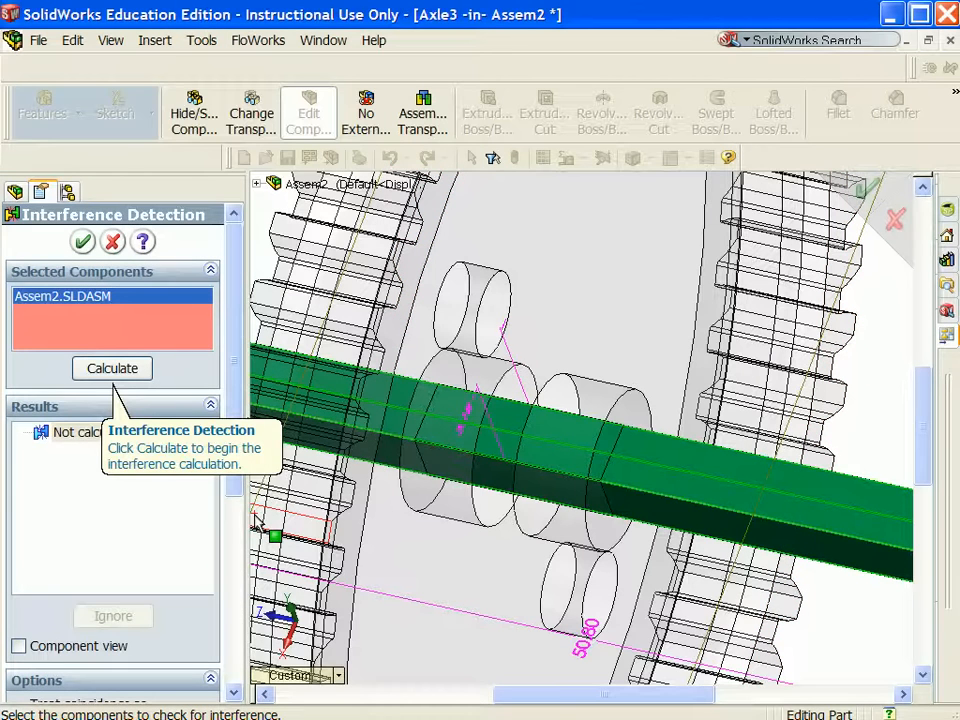
{"action": "left_click", "coordinate": [126, 370]}
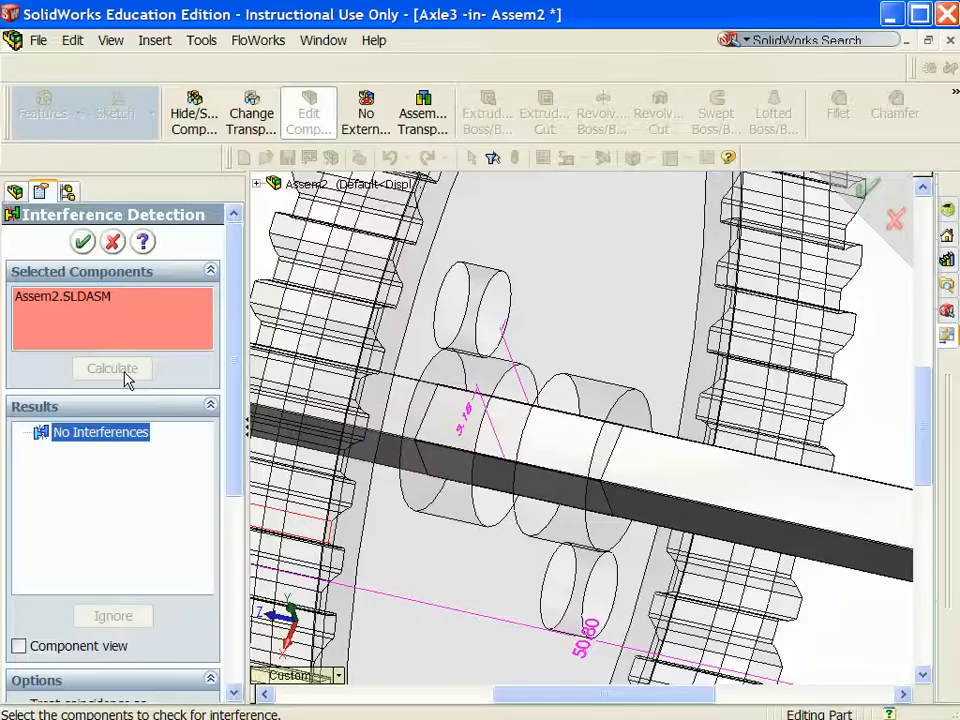
{"action": "left_click", "coordinate": [83, 241]}
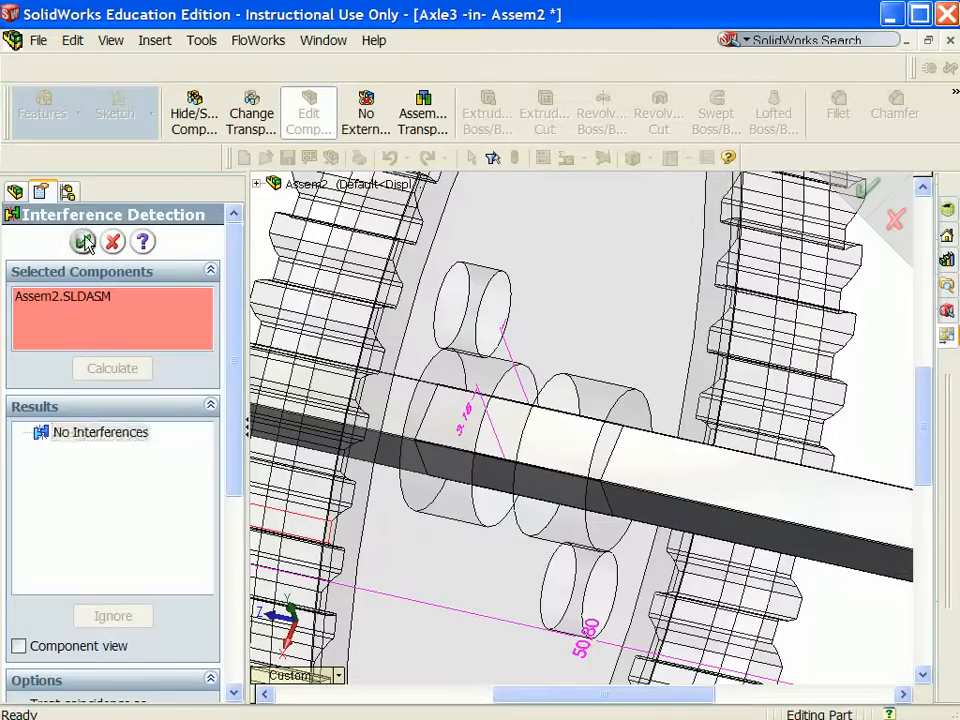
Step: Set the axle's cross-section dimension precision to three decimal places (.123) and finish editing the part
{"action": "left_click", "coordinate": [497, 446]}
{"action": "left_click", "coordinate": [465, 433]}
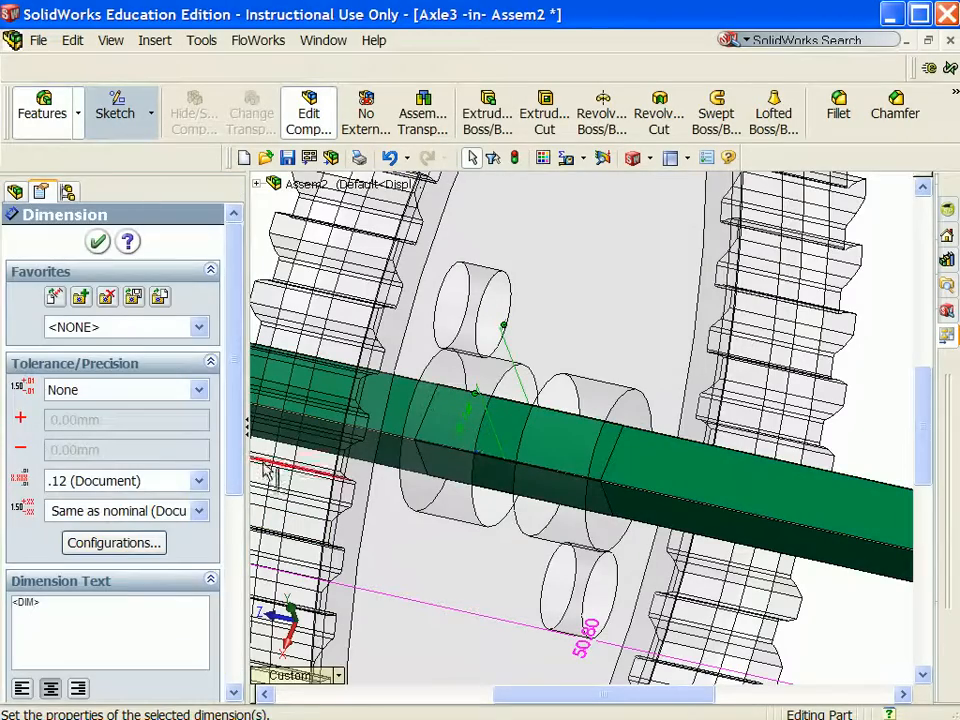
{"action": "left_click", "coordinate": [200, 481]}
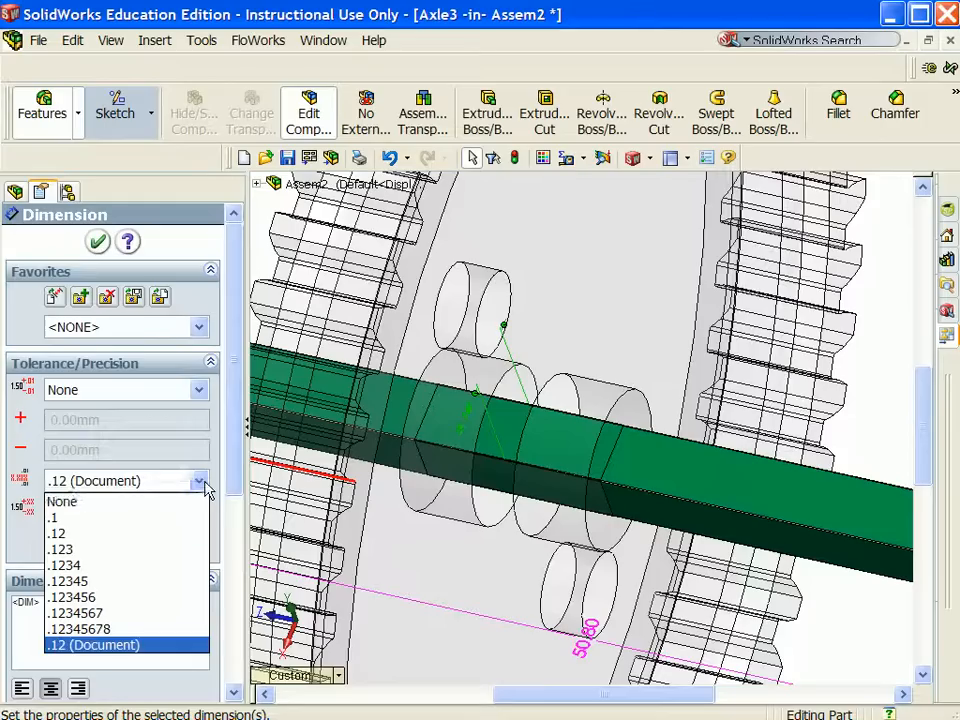
{"action": "left_click", "coordinate": [111, 551]}
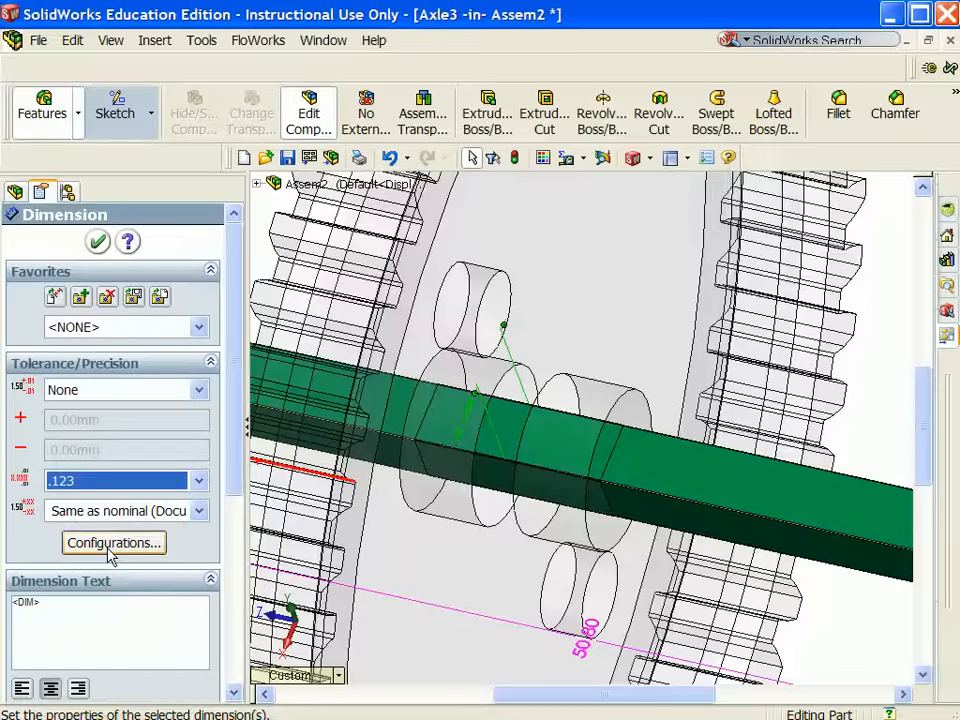
{"action": "left_click", "coordinate": [97, 241]}
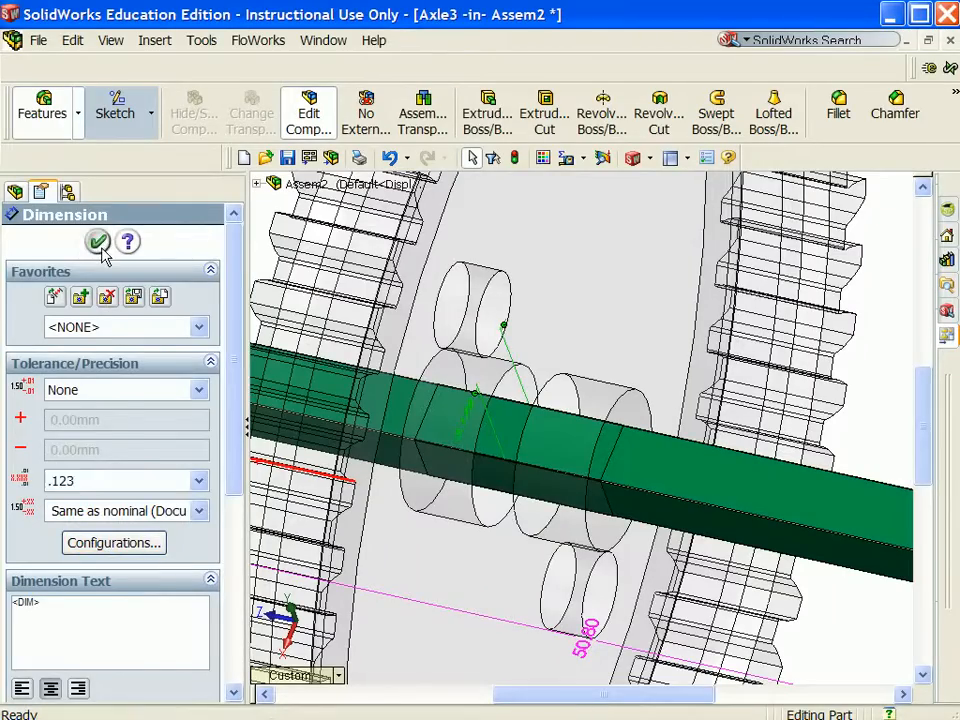
{"action": "left_click", "coordinate": [103, 253]}
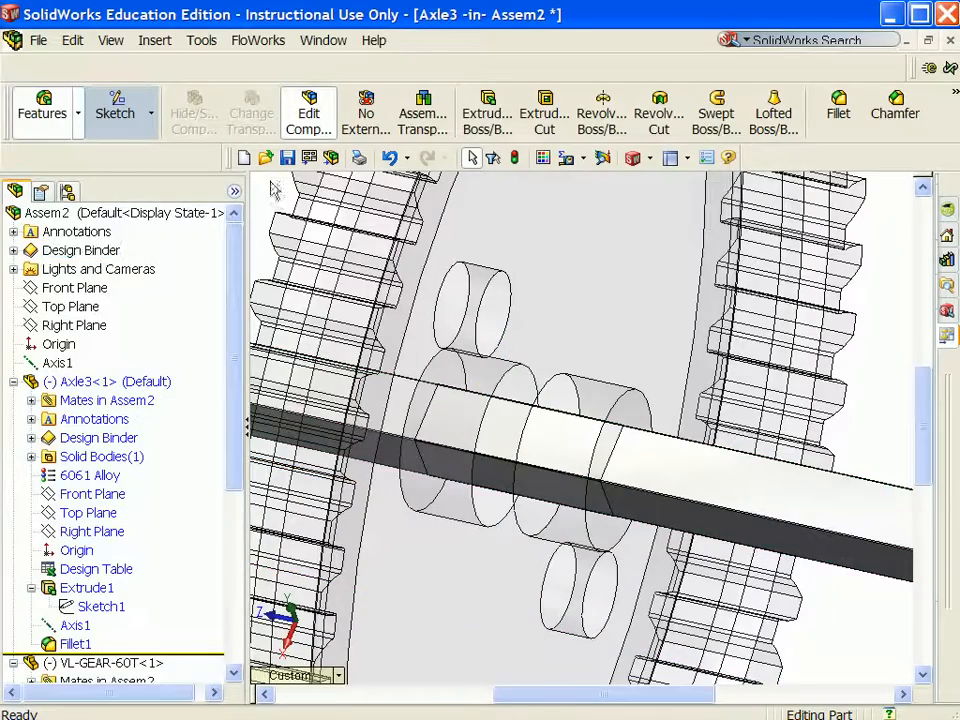
{"action": "left_click", "coordinate": [313, 125]}
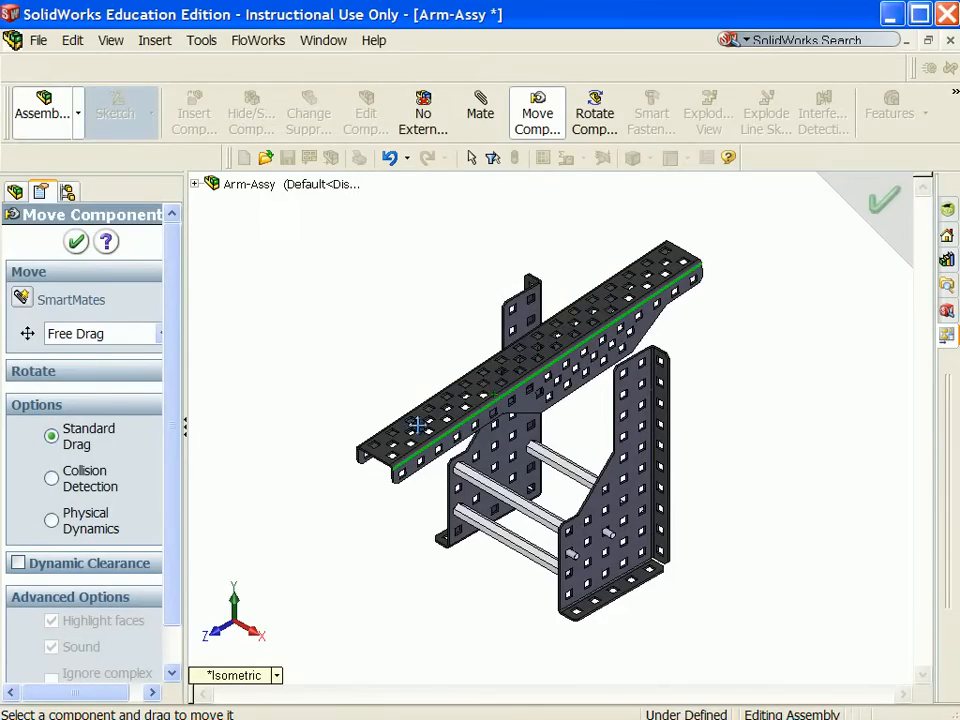
Step: Swing the arm of Arm-Assy upward with standard drag and turn on collision detection for all components, stopping at collision
{"action": "left_click_drag", "start_coordinate": [417, 425], "coordinate": [420, 332]}
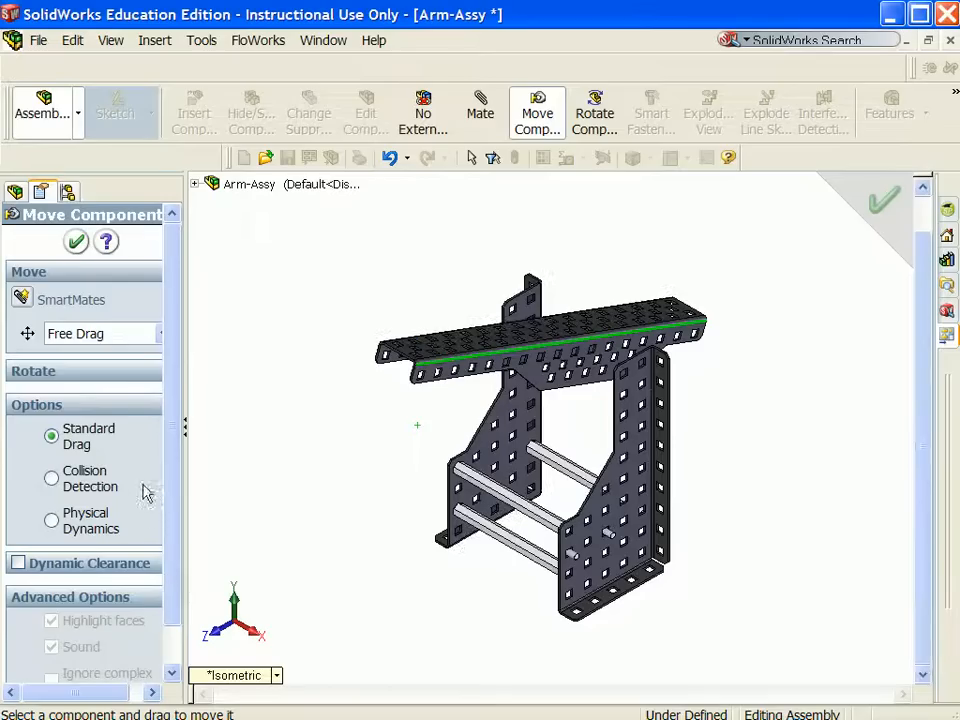
{"action": "left_click", "coordinate": [52, 479]}
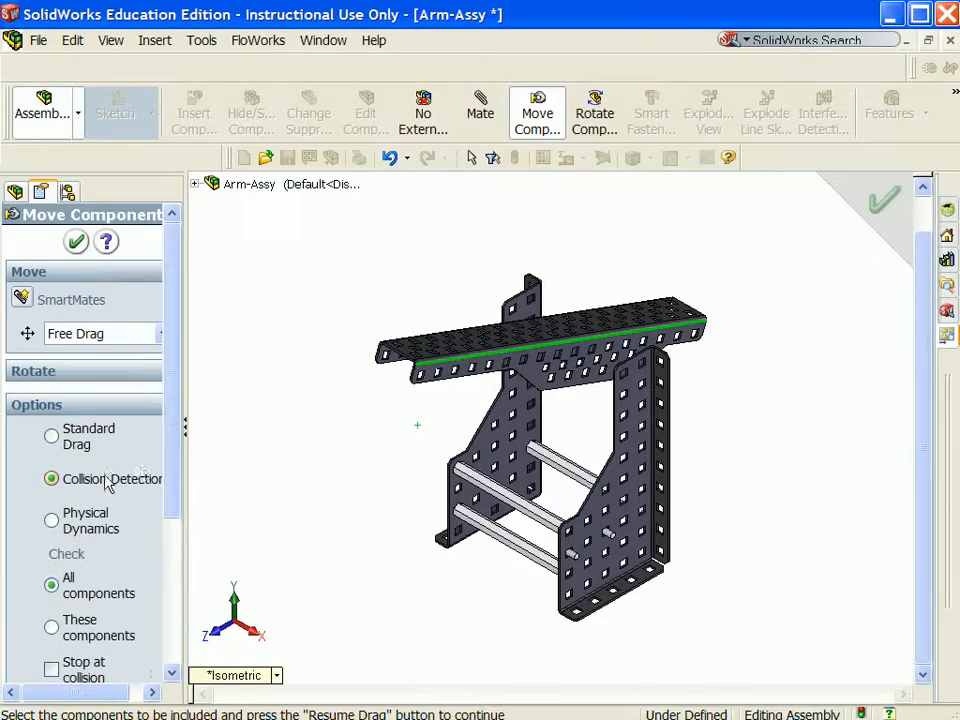
{"action": "left_click_drag", "start_coordinate": [167, 463], "coordinate": [178, 615]}
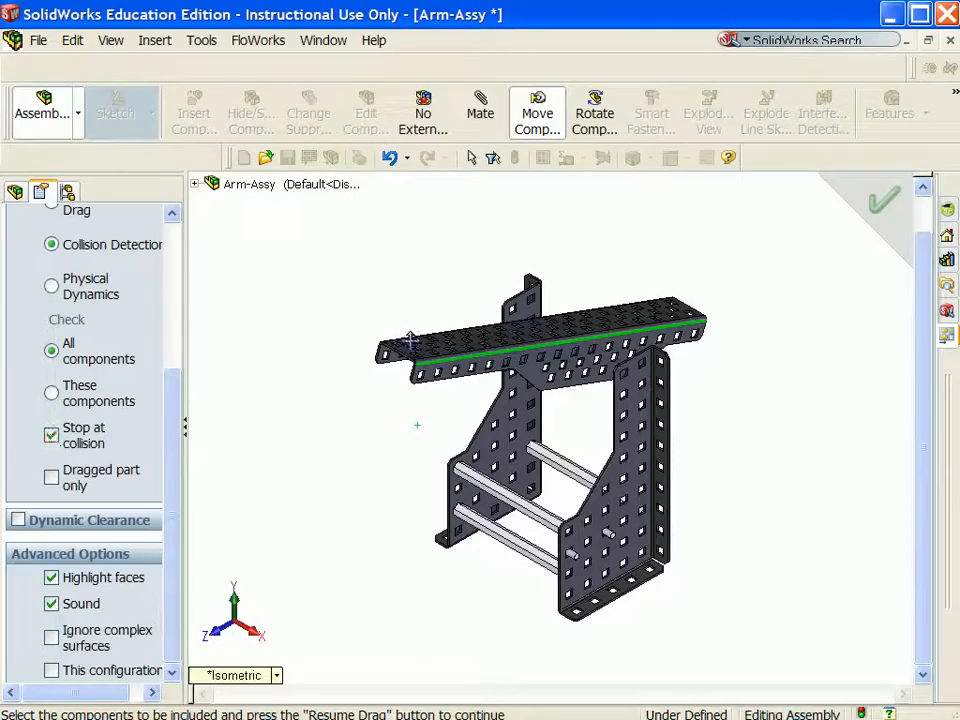
Step: Test the arm's range of motion by swinging it down against the cross shaft and back up with collision detection
{"action": "left_click_drag", "start_coordinate": [422, 348], "coordinate": [483, 577]}
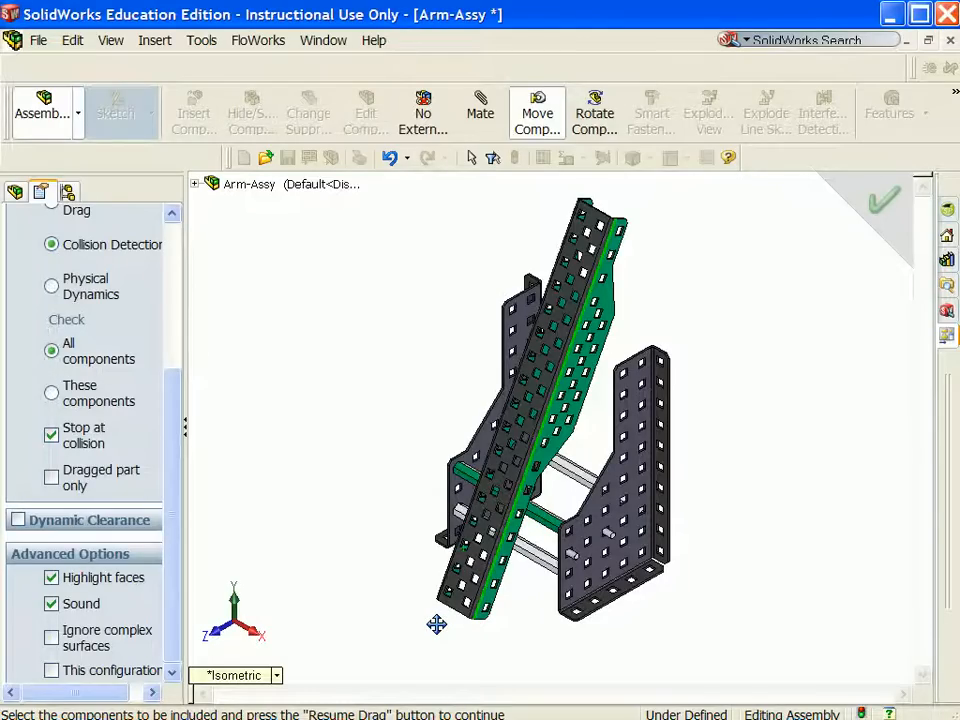
{"action": "left_click", "coordinate": [489, 556]}
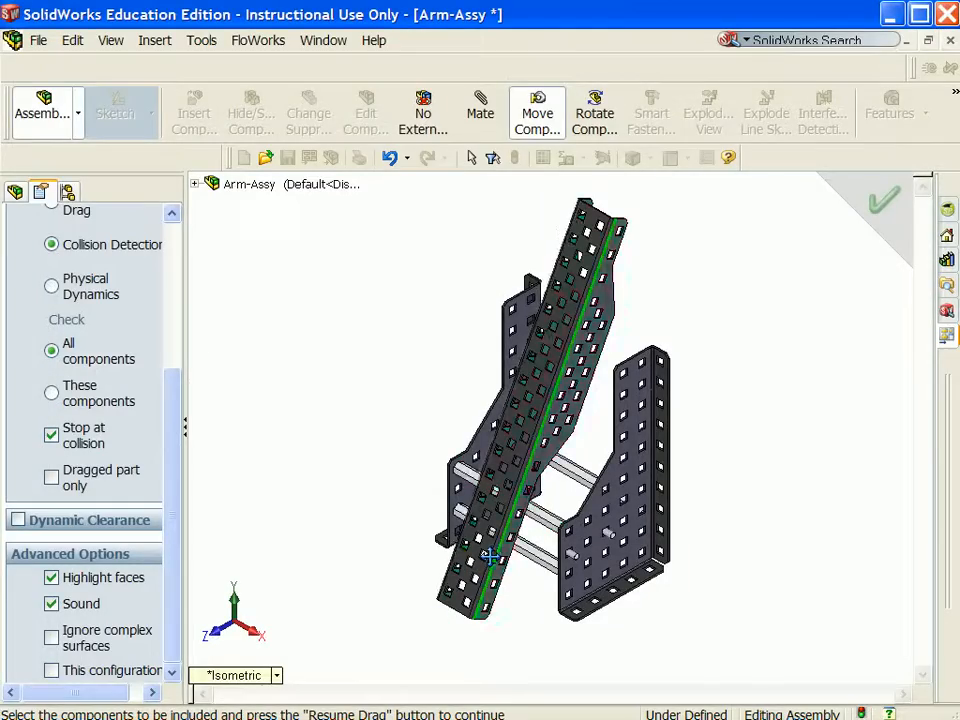
{"action": "mouse_move", "coordinate": [489, 556]}
{"action": "left_mouse_down"}
{"action": "mouse_move", "coordinate": [458, 366]}
{"action": "mouse_move", "coordinate": [439, 395]}
{"action": "left_mouse_up"}
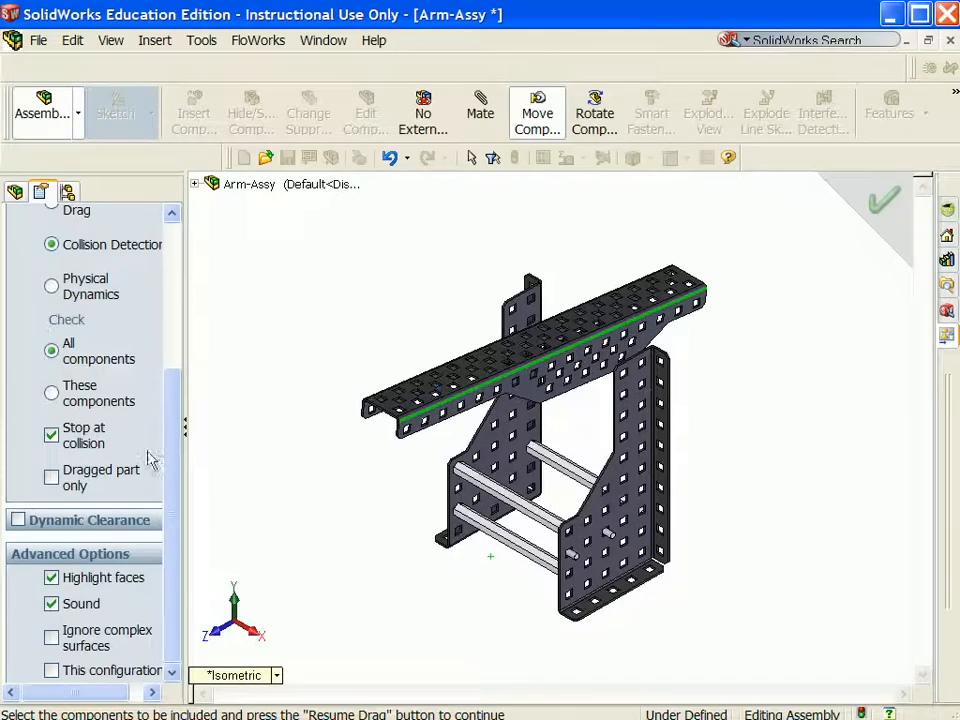
{"action": "left_click_drag", "start_coordinate": [169, 429], "coordinate": [169, 279]}
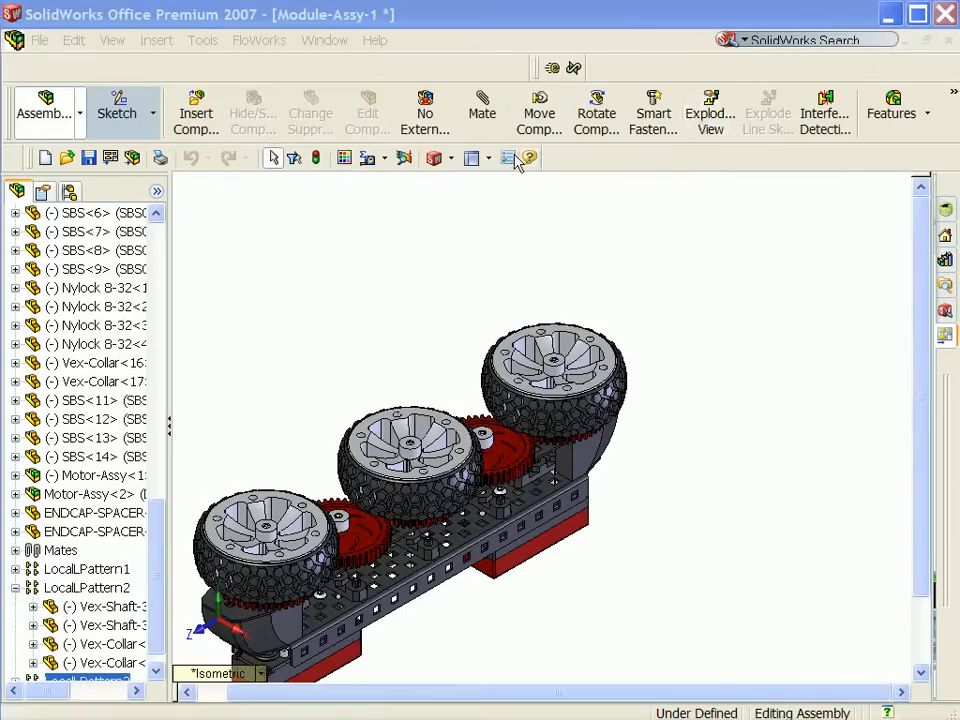
Step: Create an exploded view of Module-Assy-1, pulling the rearmost wheel's shaft collar straight up and the wheel up below it
{"action": "left_click", "coordinate": [708, 116]}
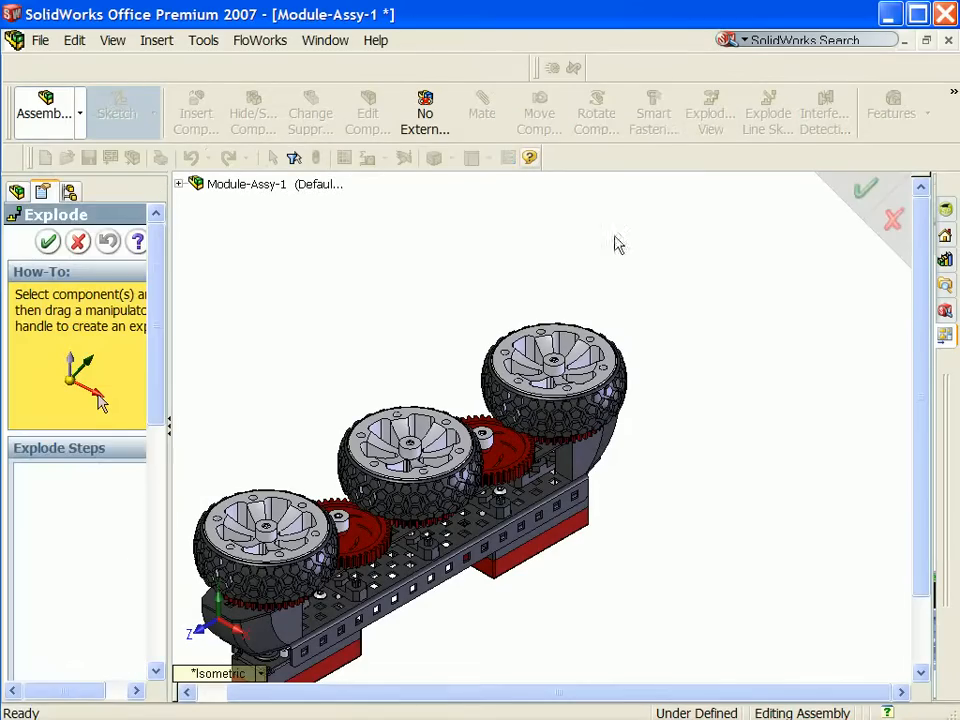
{"action": "left_click", "coordinate": [556, 372]}
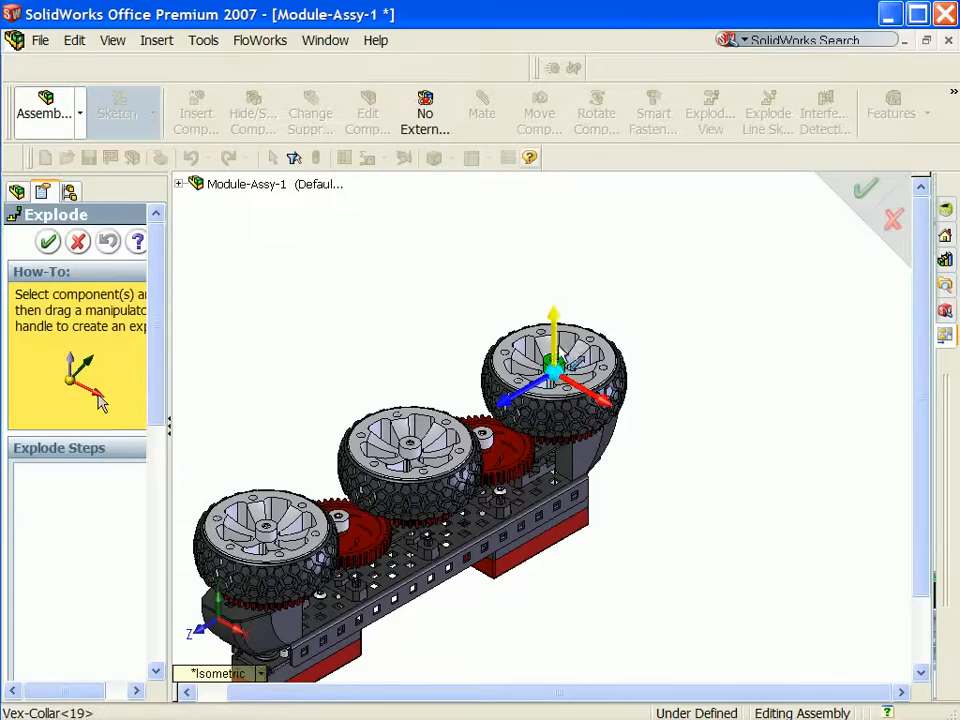
{"action": "left_click_drag", "start_coordinate": [554, 335], "coordinate": [553, 220]}
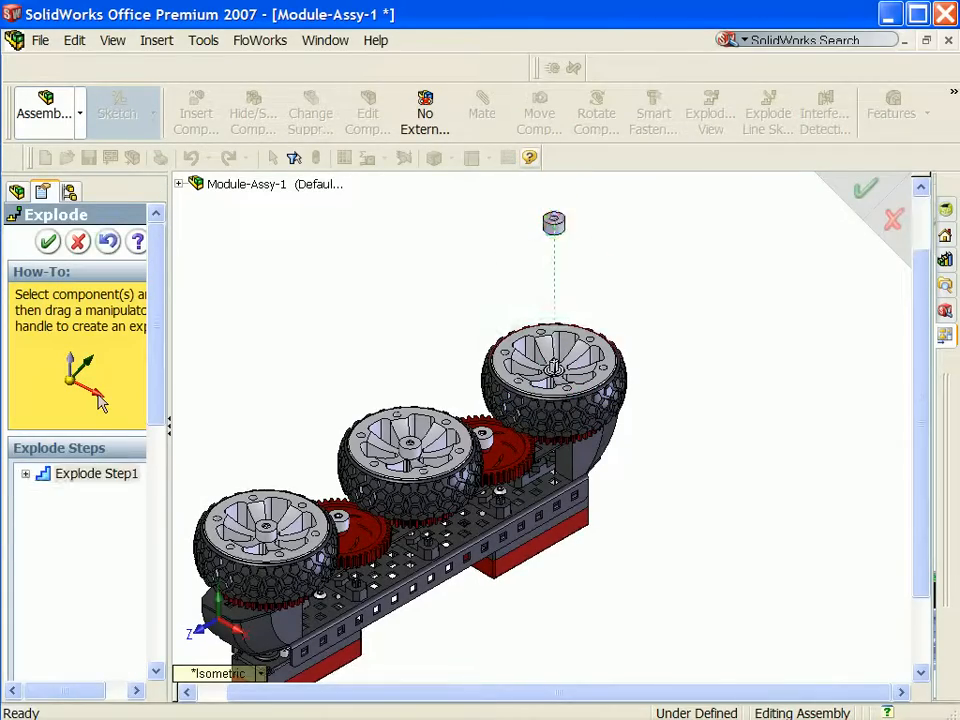
{"action": "left_click", "coordinate": [602, 378]}
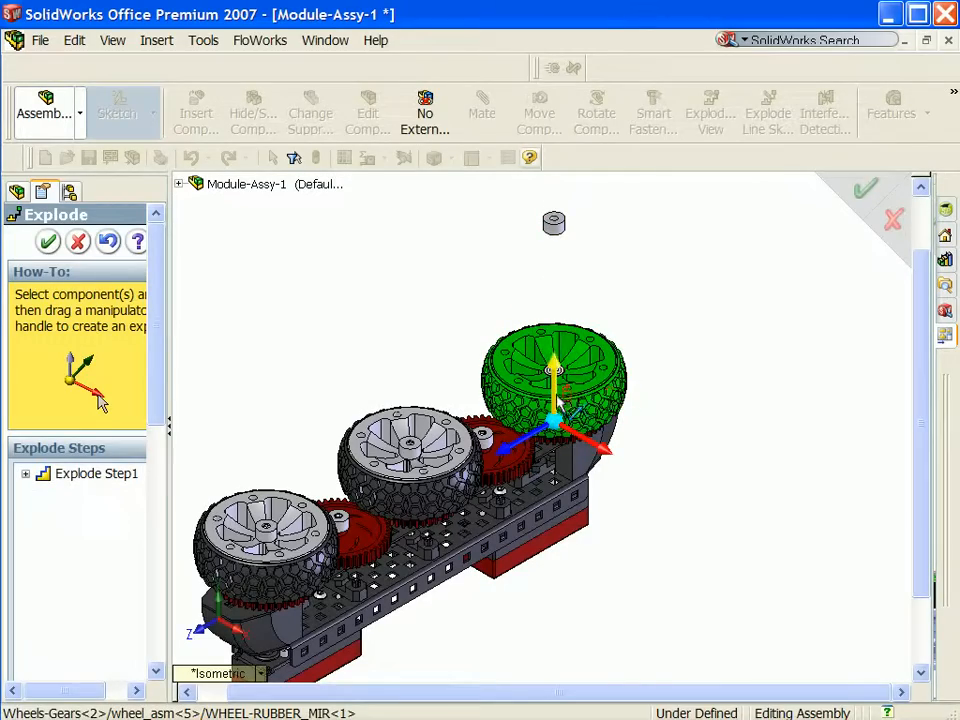
{"action": "left_click_drag", "start_coordinate": [558, 400], "coordinate": [556, 279]}
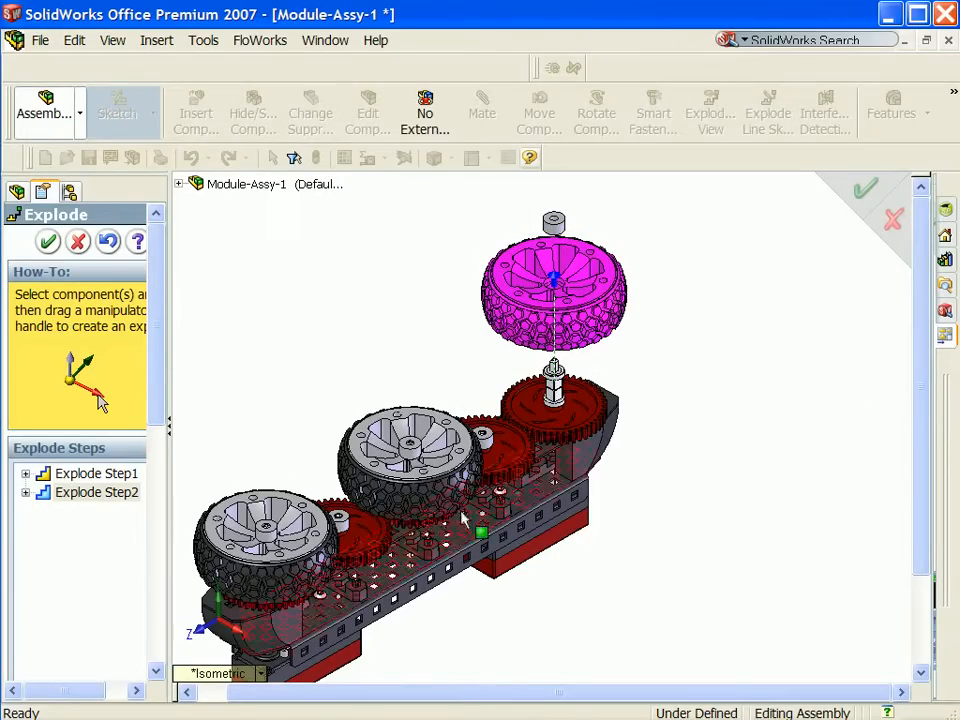
Step: Explode the shaft collars of the middle and front wheels straight up together as one explode step
{"action": "left_click", "coordinate": [414, 459]}
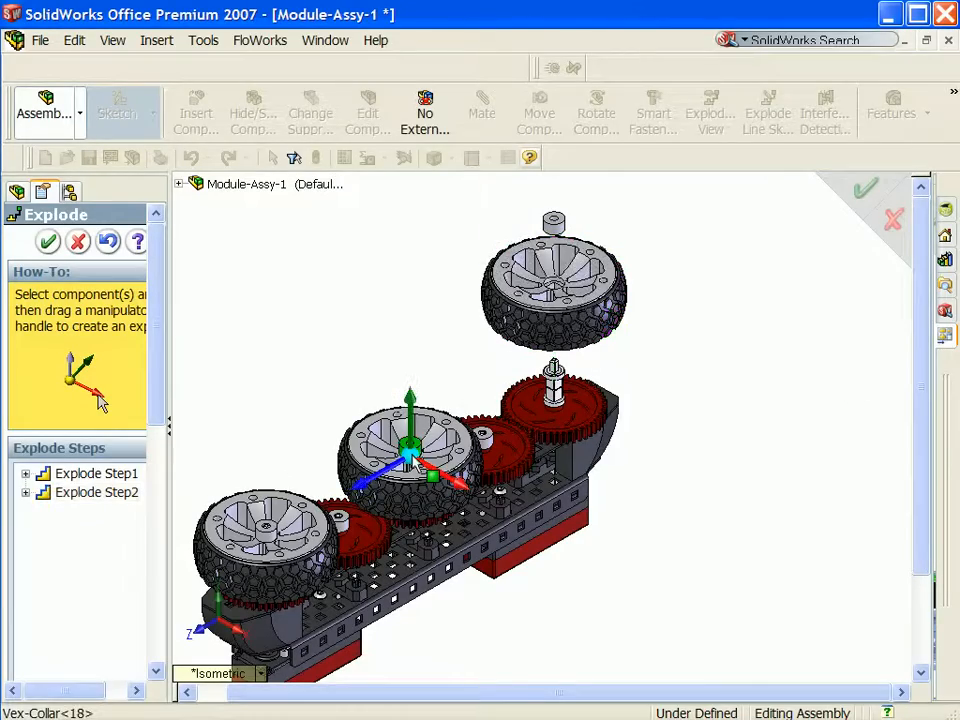
{"action": "left_click", "coordinate": [272, 541]}
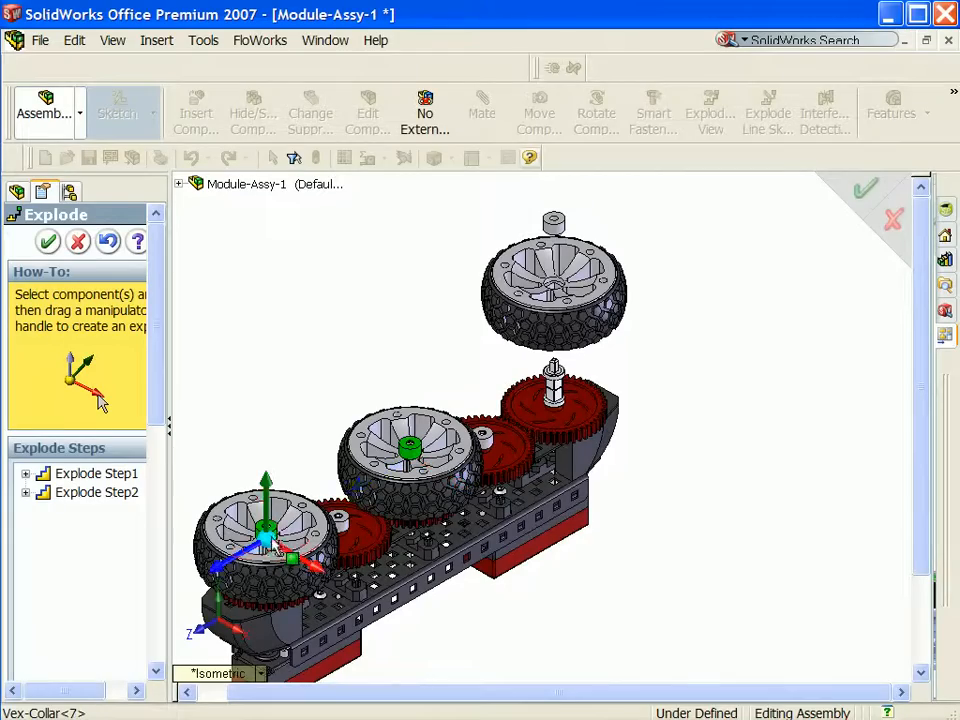
{"action": "left_click_drag", "start_coordinate": [283, 524], "coordinate": [276, 326]}
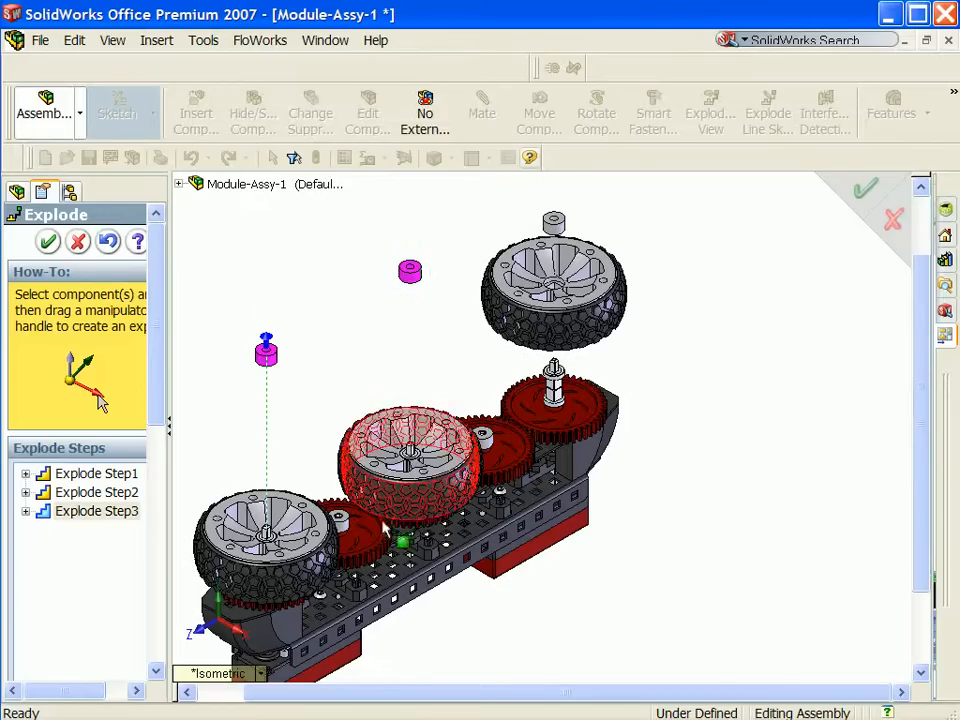
Step: Explode the middle and front wheels, rubber tires included, straight up to just below their collars and finish the exploded view
{"action": "left_click", "coordinate": [438, 505]}
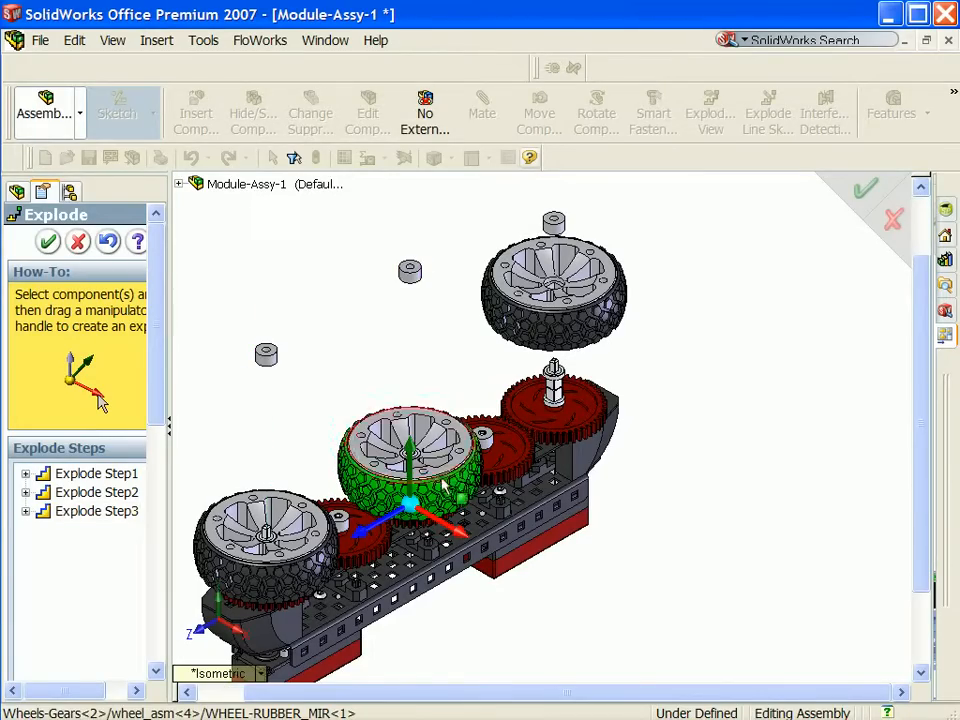
{"action": "left_click", "coordinate": [443, 481], "text": "ctrl"}
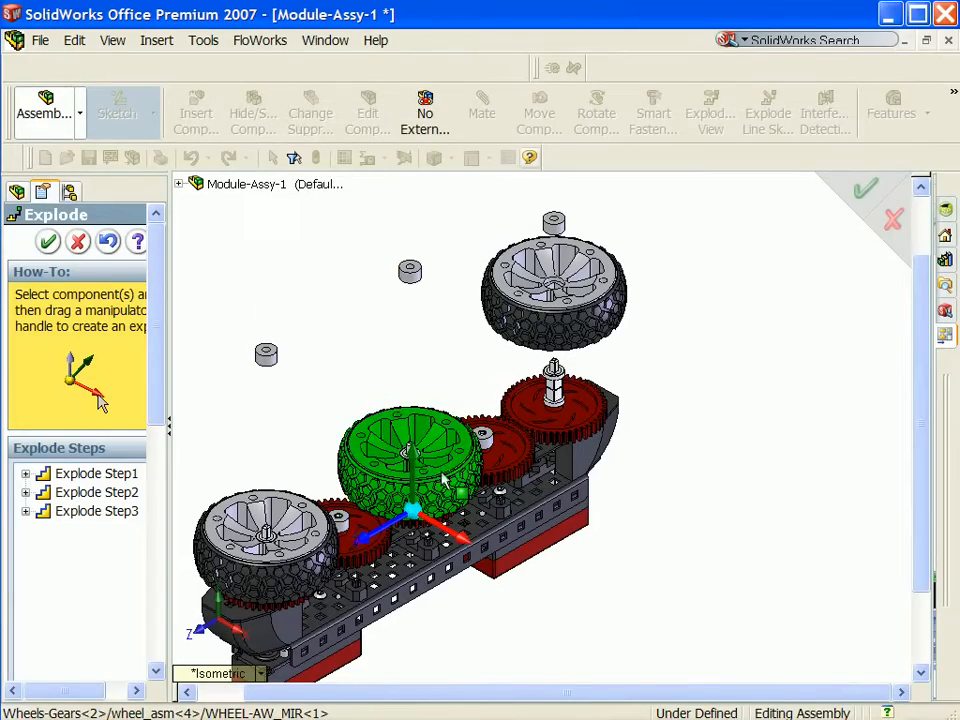
{"action": "left_click", "coordinate": [302, 570], "text": "ctrl"}
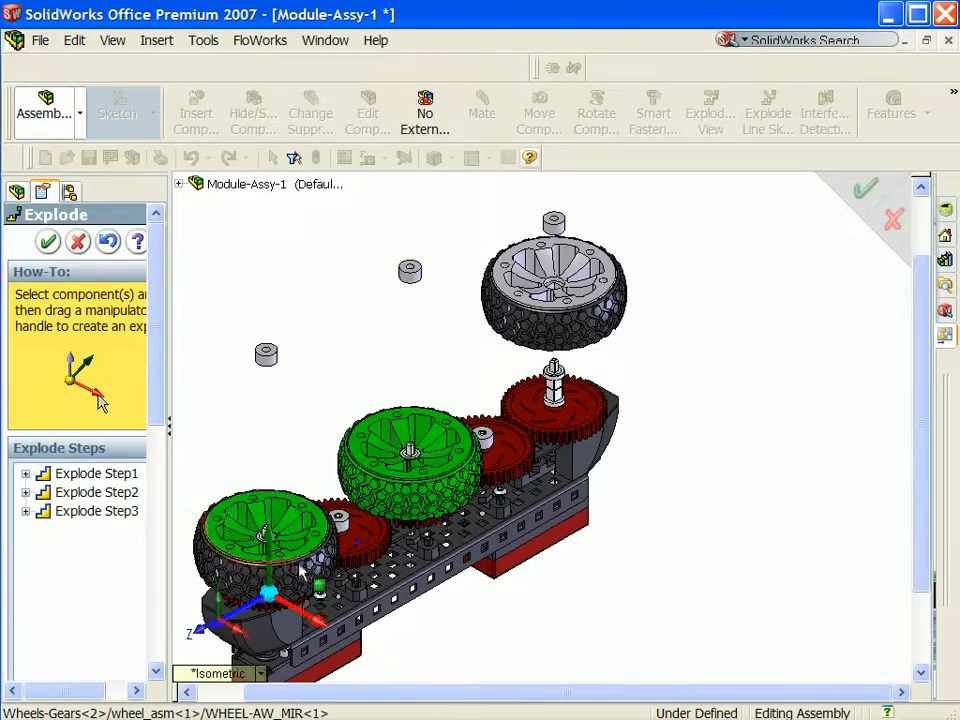
{"action": "left_click", "coordinate": [302, 570], "text": "ctrl"}
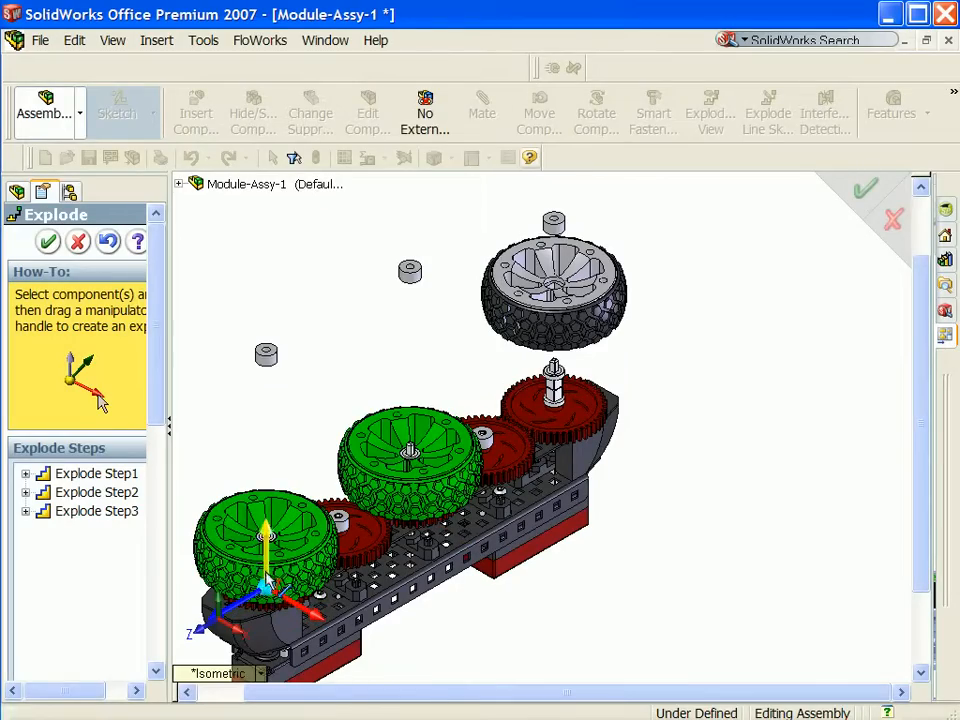
{"action": "left_click_drag", "start_coordinate": [268, 580], "coordinate": [266, 464]}
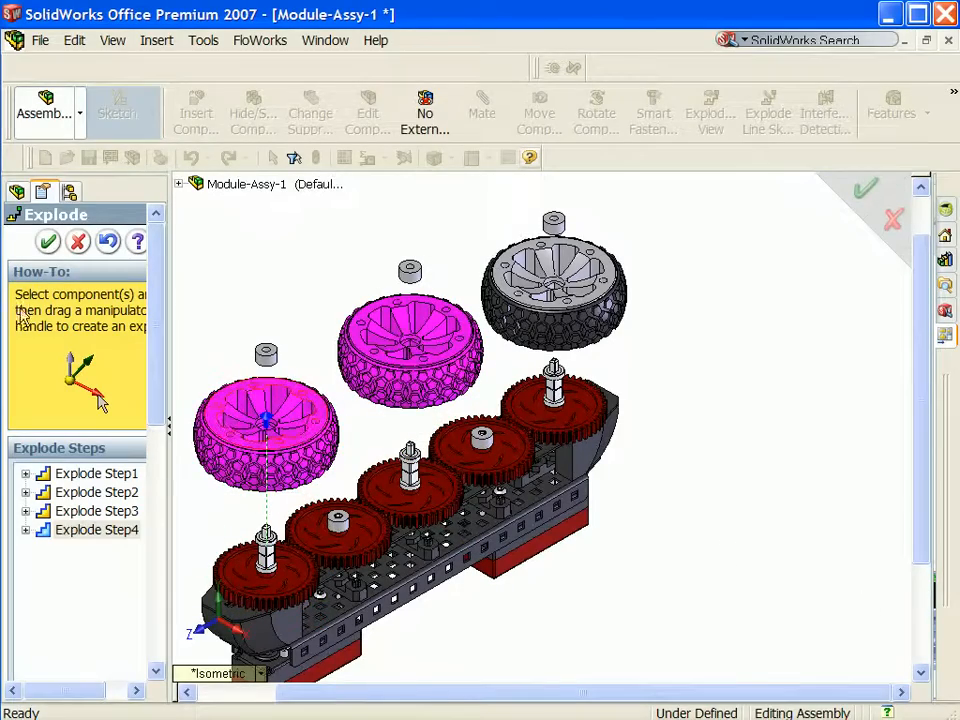
{"action": "left_click", "coordinate": [48, 243]}
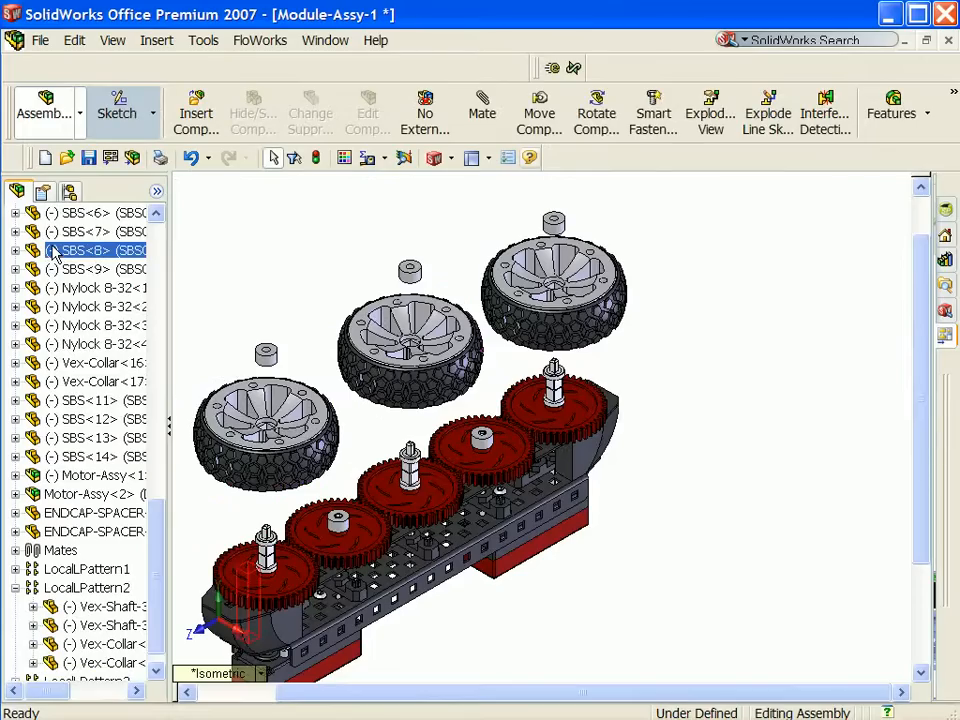
Step: Find ExplView1 under the Default configuration of Module-Assy-1 and animate its collapse
{"action": "left_click", "coordinate": [69, 191]}
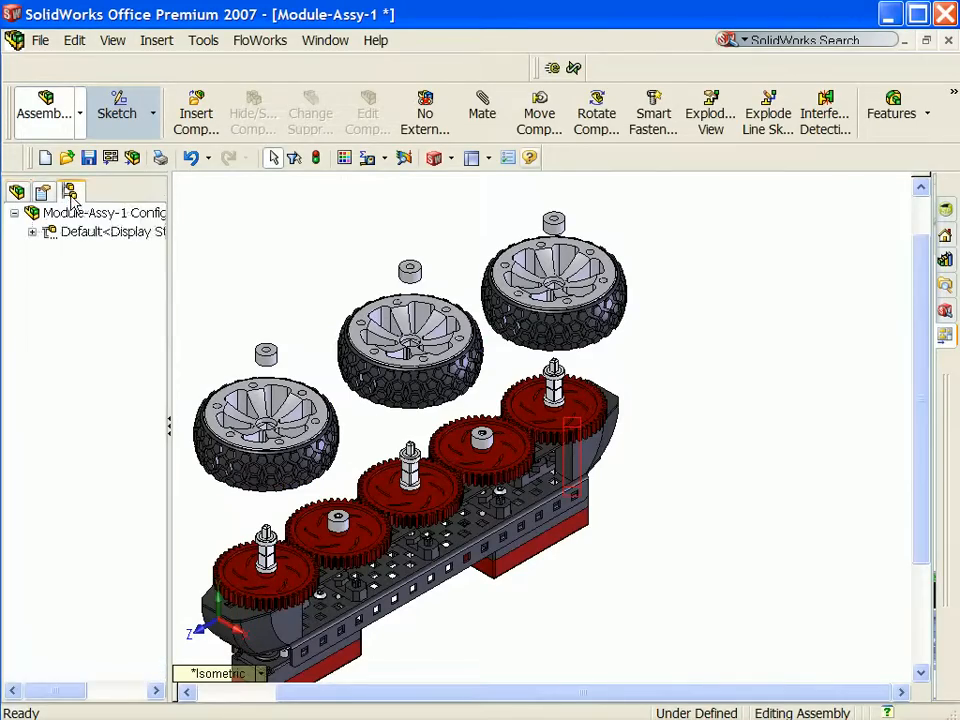
{"action": "left_click", "coordinate": [80, 234]}
{"action": "double_click", "coordinate": [71, 237]}
{"action": "right_click", "coordinate": [70, 271]}
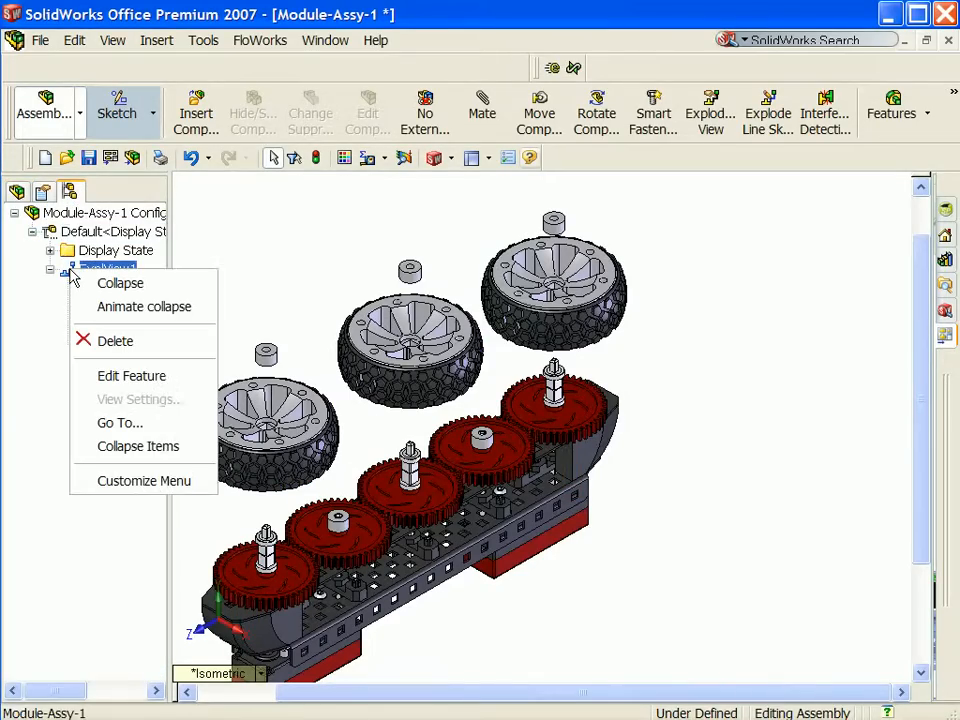
{"action": "left_click", "coordinate": [117, 307]}
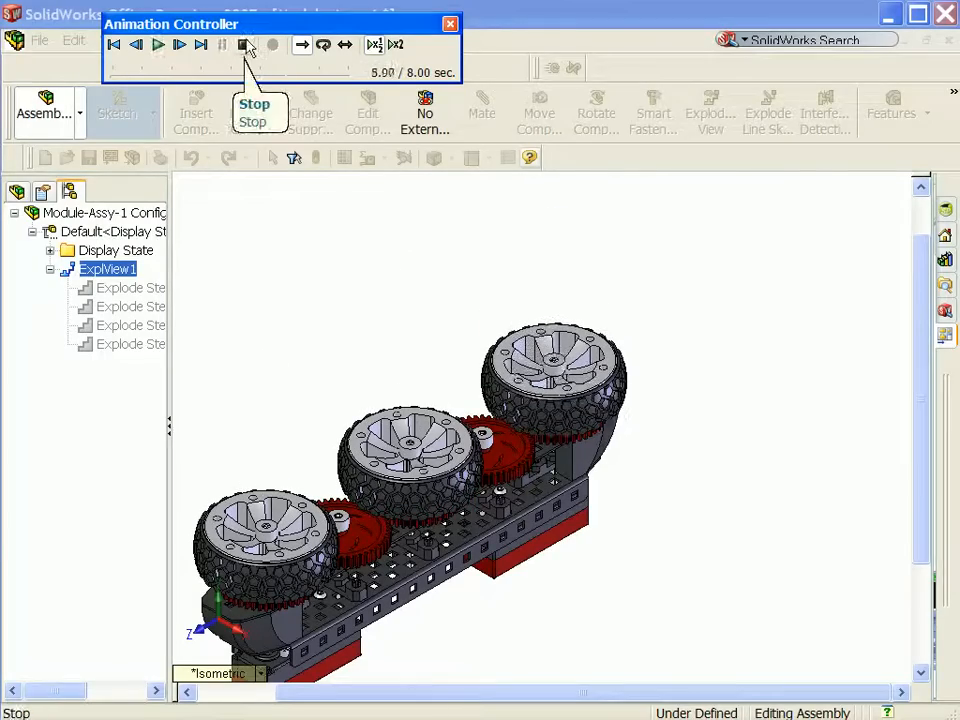
Step: Stop and replay the collapse animation from the start, stop it again, and close the animation controls
{"action": "left_click", "coordinate": [244, 44]}
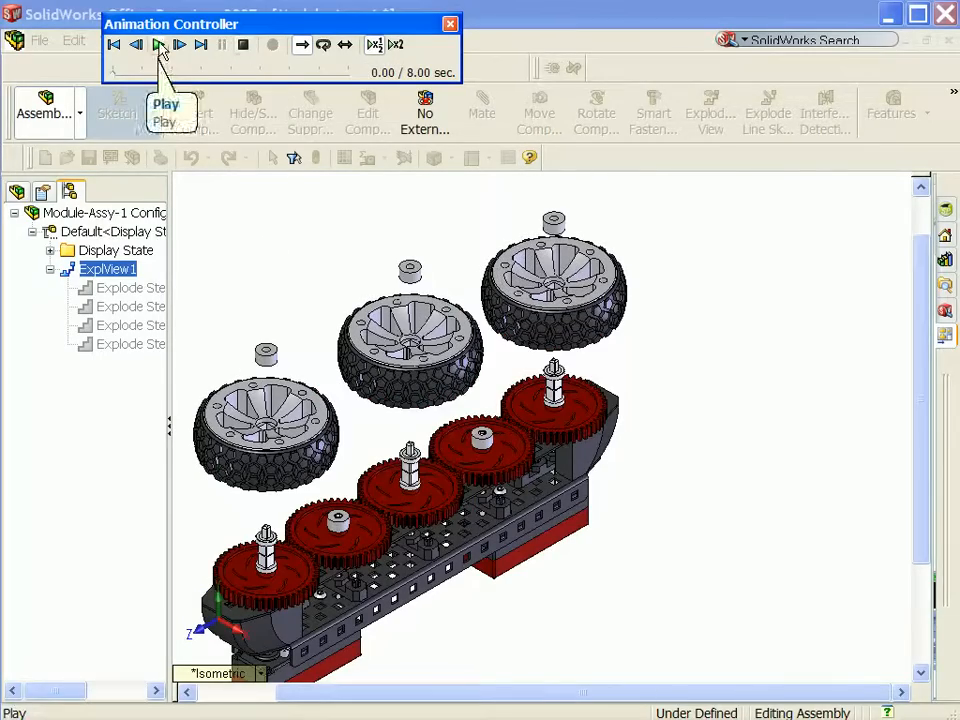
{"action": "left_click", "coordinate": [159, 45]}
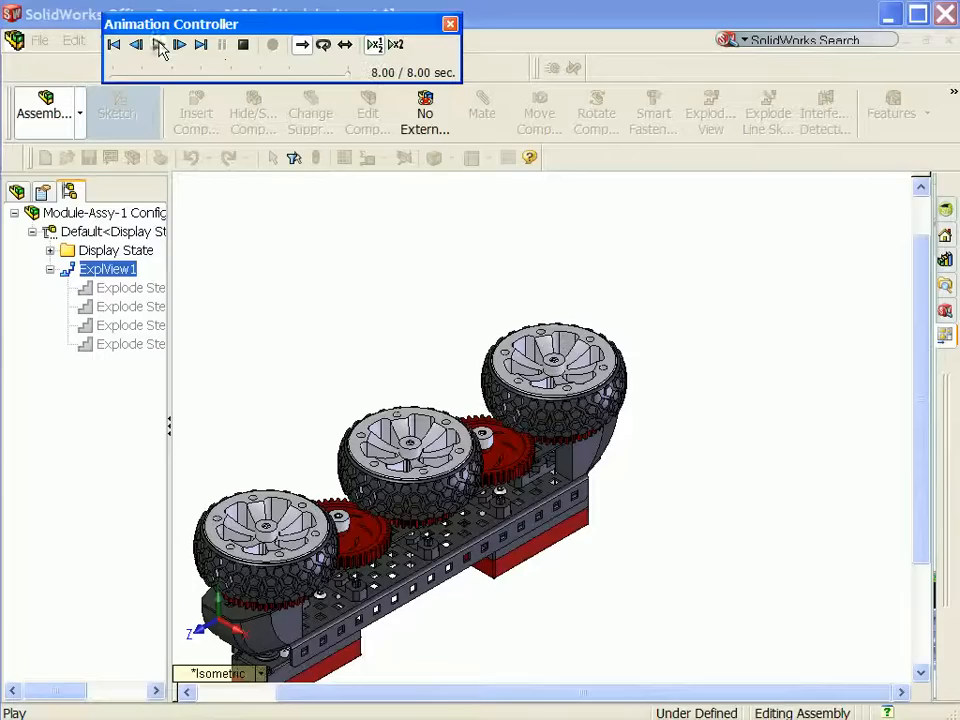
{"action": "left_click", "coordinate": [243, 45]}
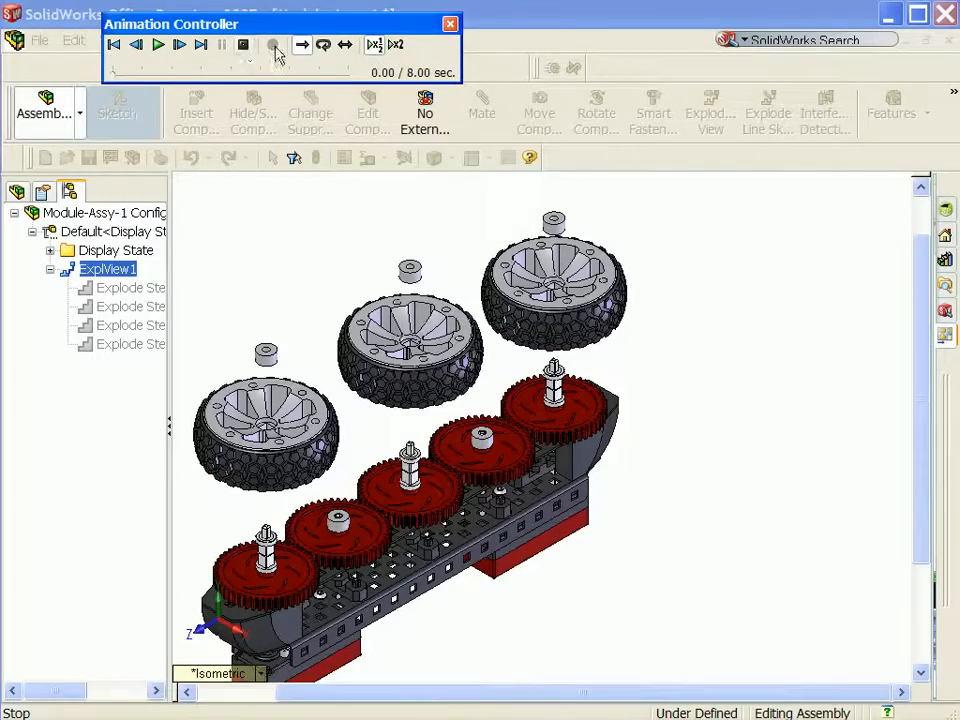
{"action": "left_click", "coordinate": [451, 24]}
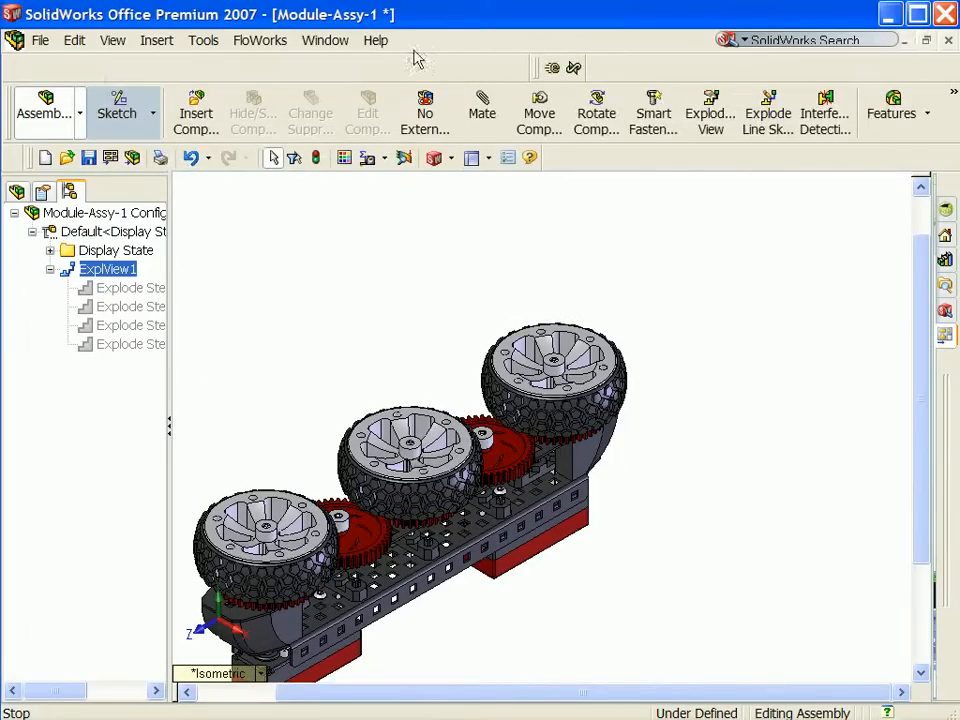
Step: Show ExplView1 in its exploded state without animation and collapse it again
{"action": "right_click", "coordinate": [97, 277]}
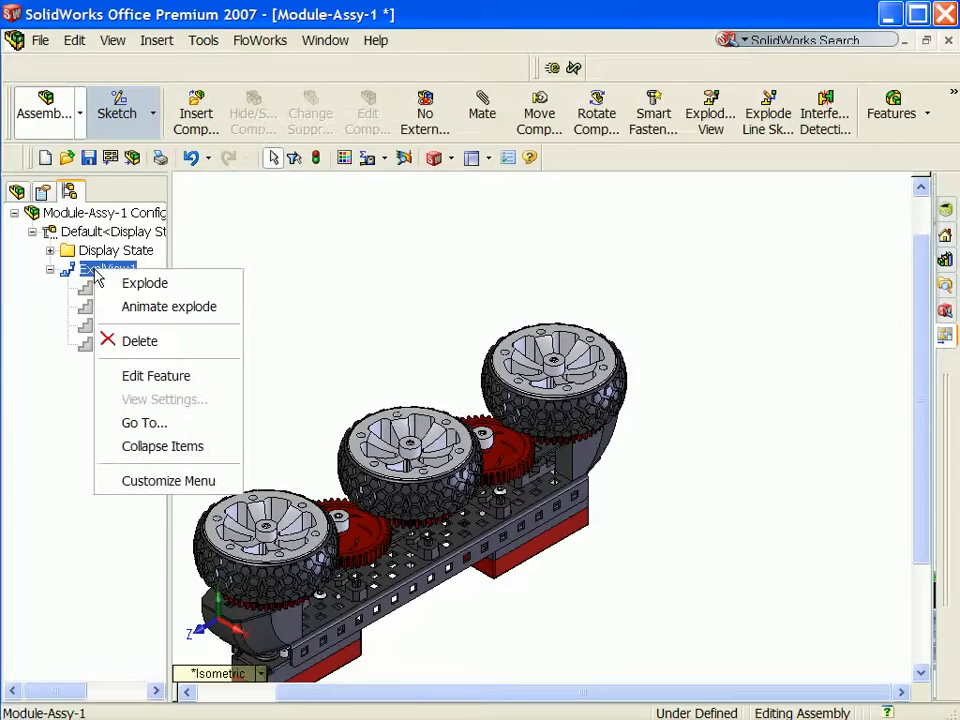
{"action": "left_click", "coordinate": [132, 285]}
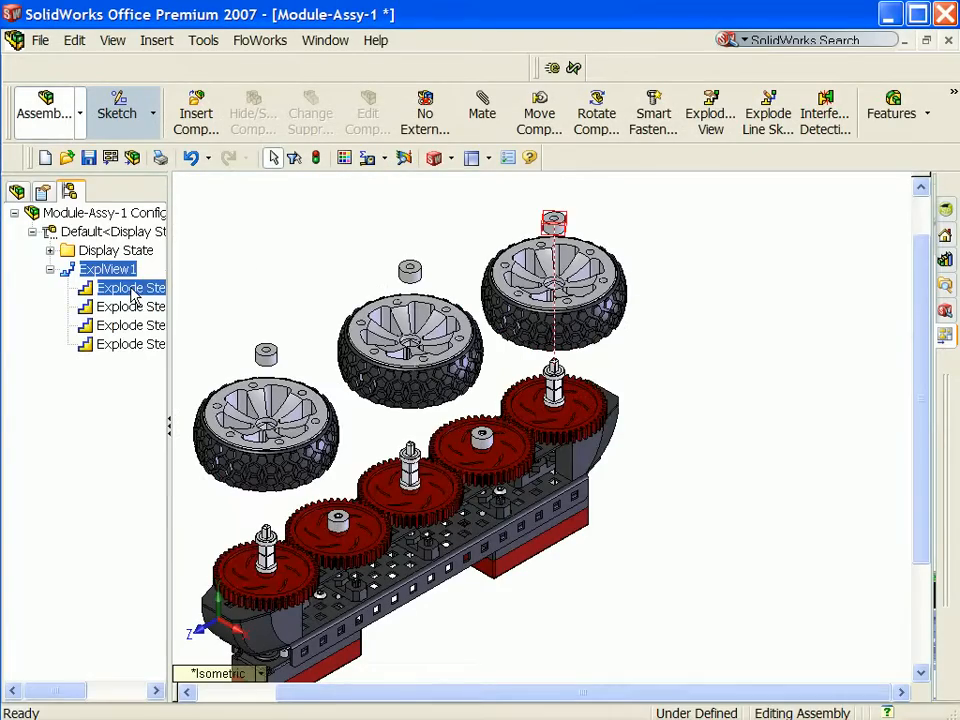
{"action": "double_click", "coordinate": [66, 269]}
Step: Return to the assembly's component tree, widen it to show more of the component names, and collapse LocalLPattern2
{"action": "left_click", "coordinate": [15, 195]}
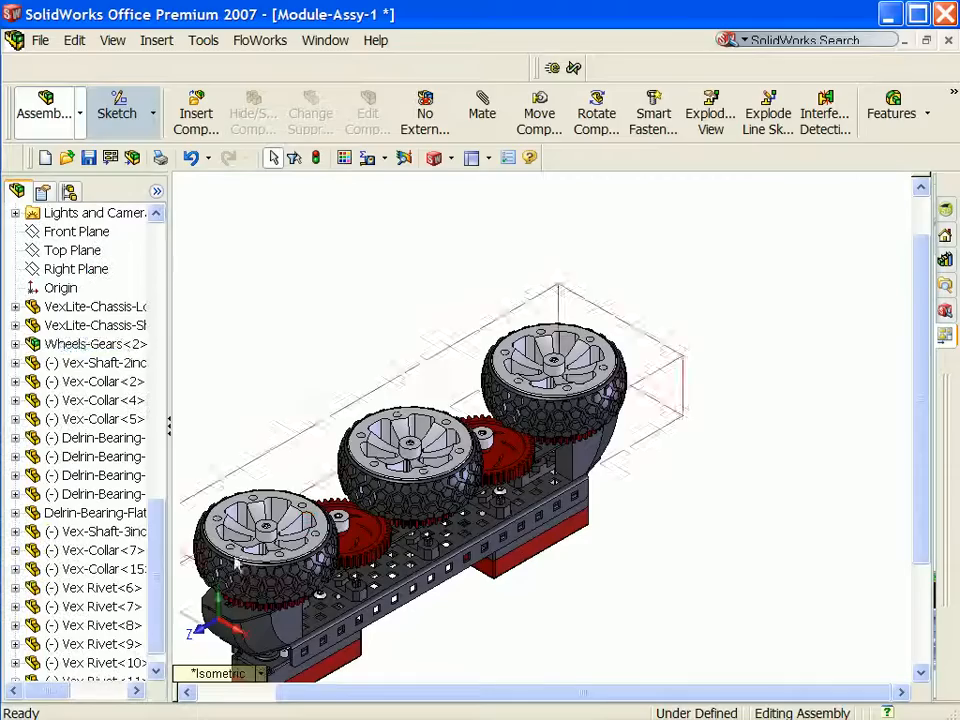
{"action": "left_click", "coordinate": [95, 343]}
{"action": "left_click_drag", "start_coordinate": [169, 454], "coordinate": [238, 452]}
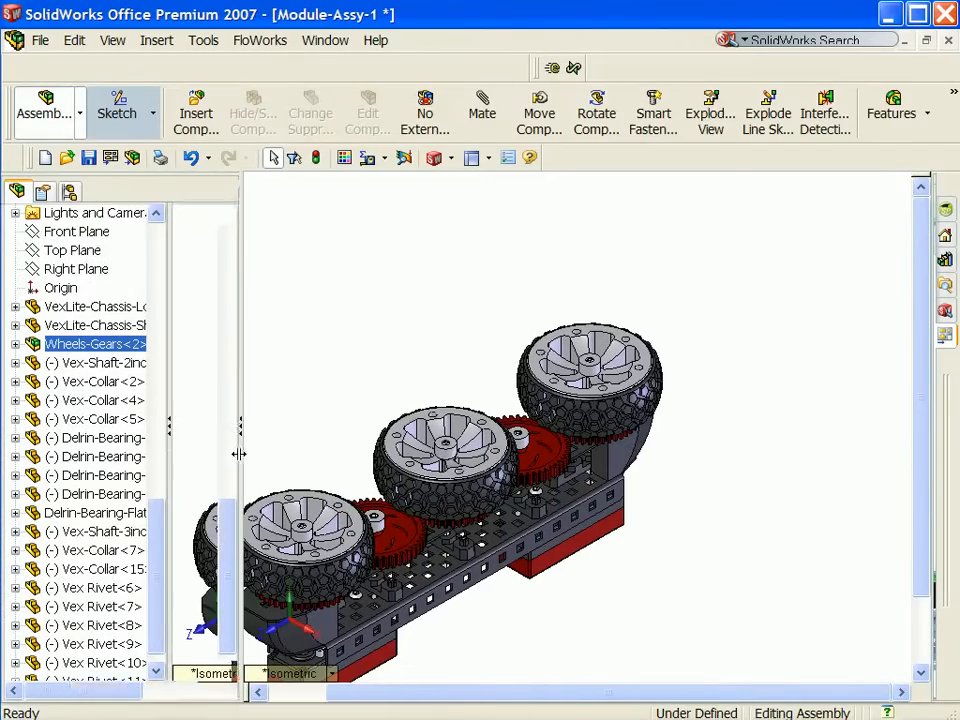
{"action": "scroll", "coordinate": [192, 568], "scroll_direction": "down", "scroll_amount": 5}
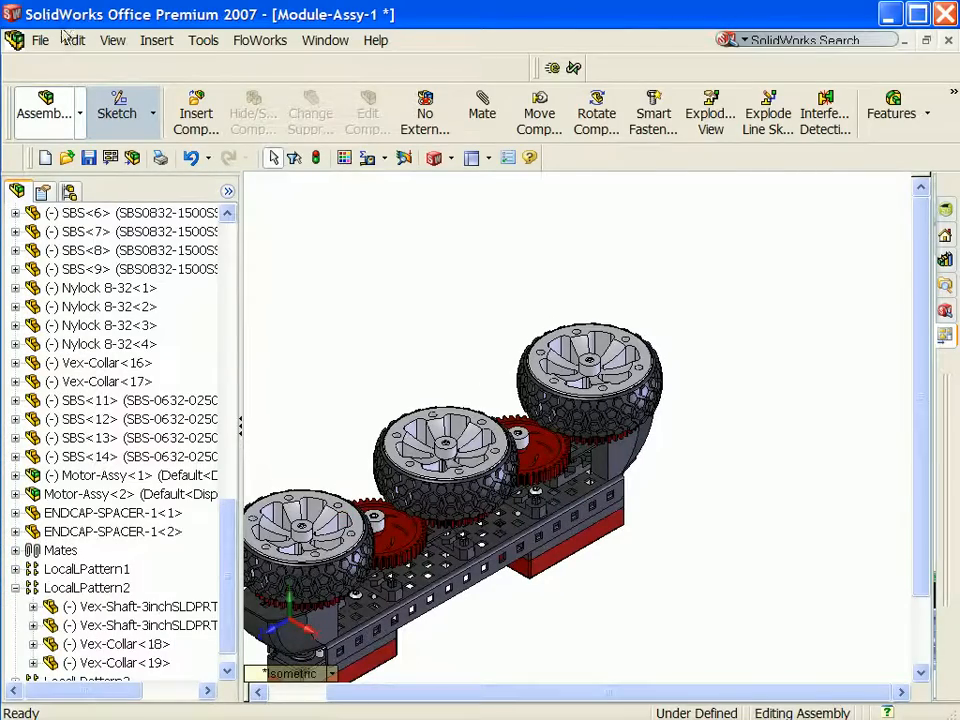
{"action": "left_click", "coordinate": [15, 587]}
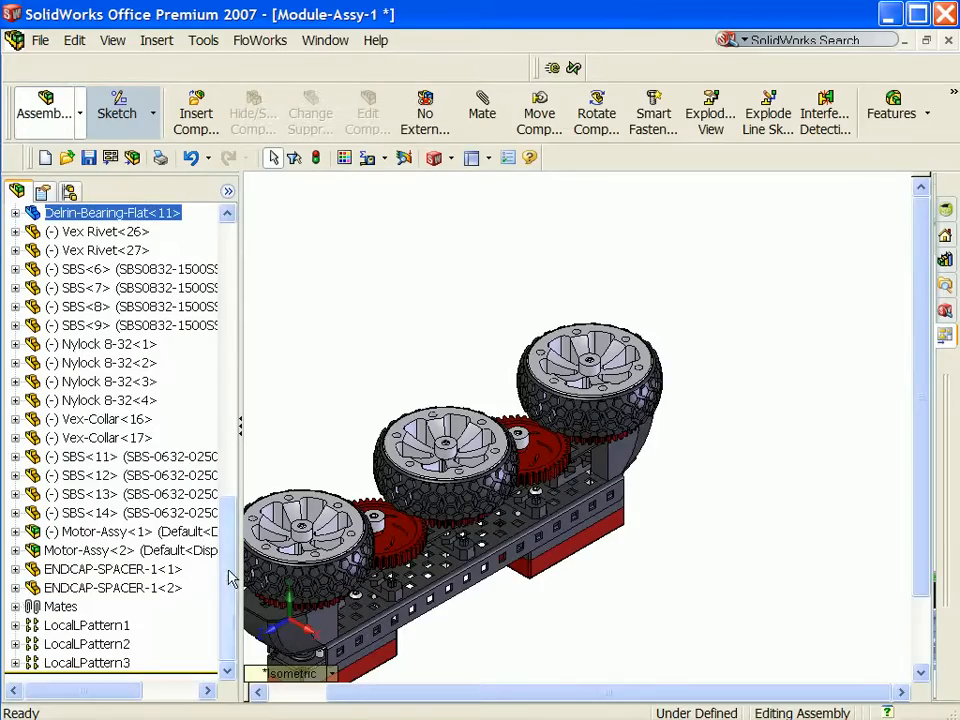
Step: Group the components Vex Rivet<6> through Vex Rivet<24> into a new folder in the component tree
{"action": "left_click_drag", "start_coordinate": [229, 579], "coordinate": [238, 425]}
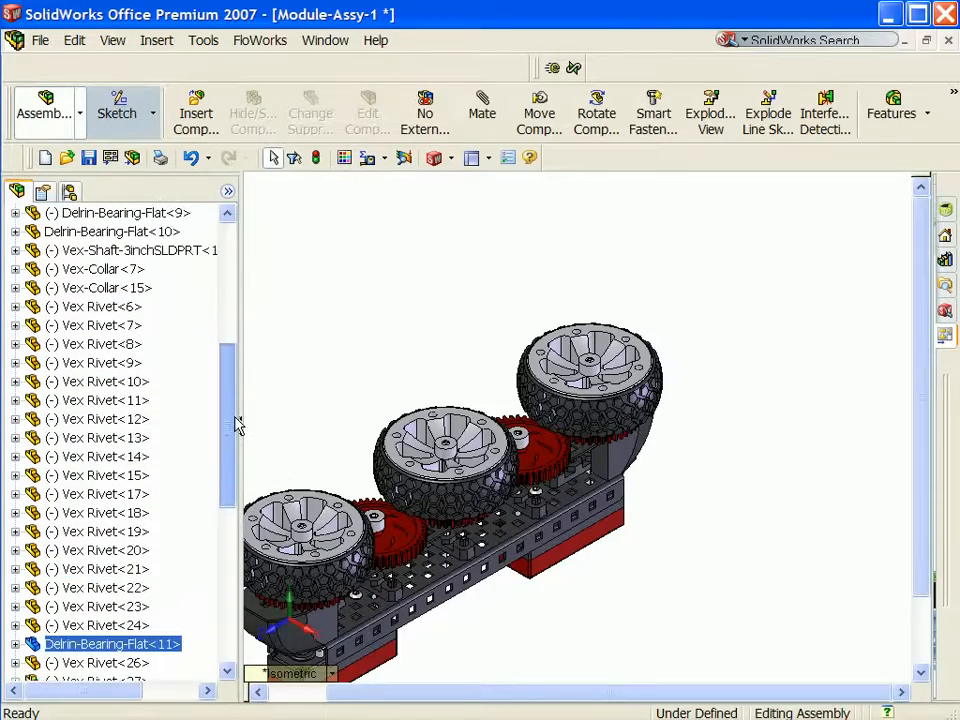
{"action": "left_click", "coordinate": [95, 307], "text": "shift"}
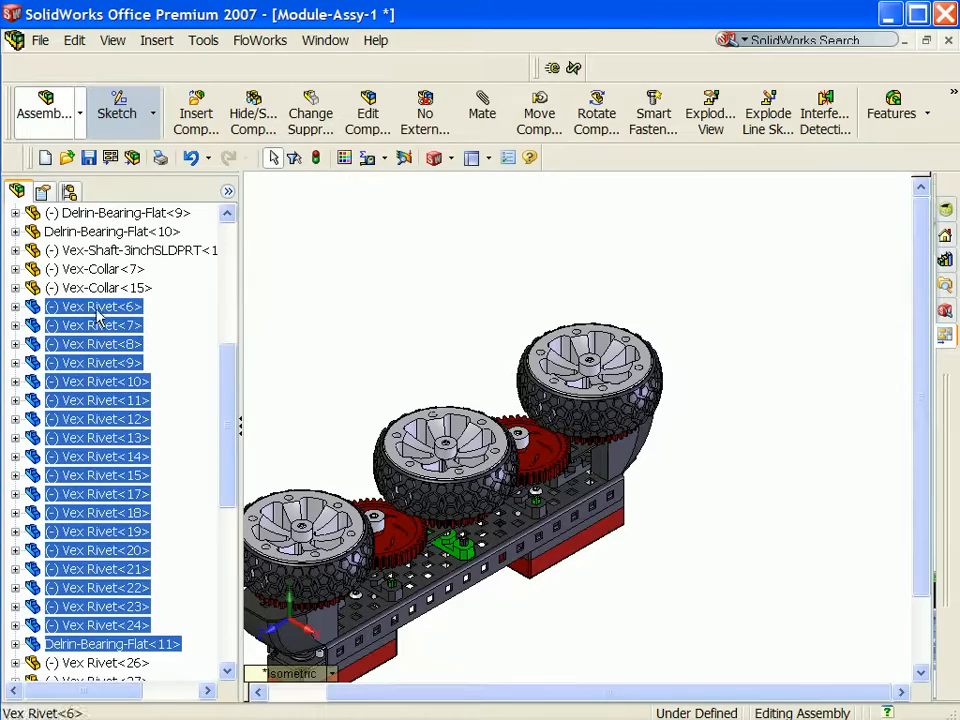
{"action": "left_click", "coordinate": [330, 317]}
{"action": "left_click", "coordinate": [108, 314]}
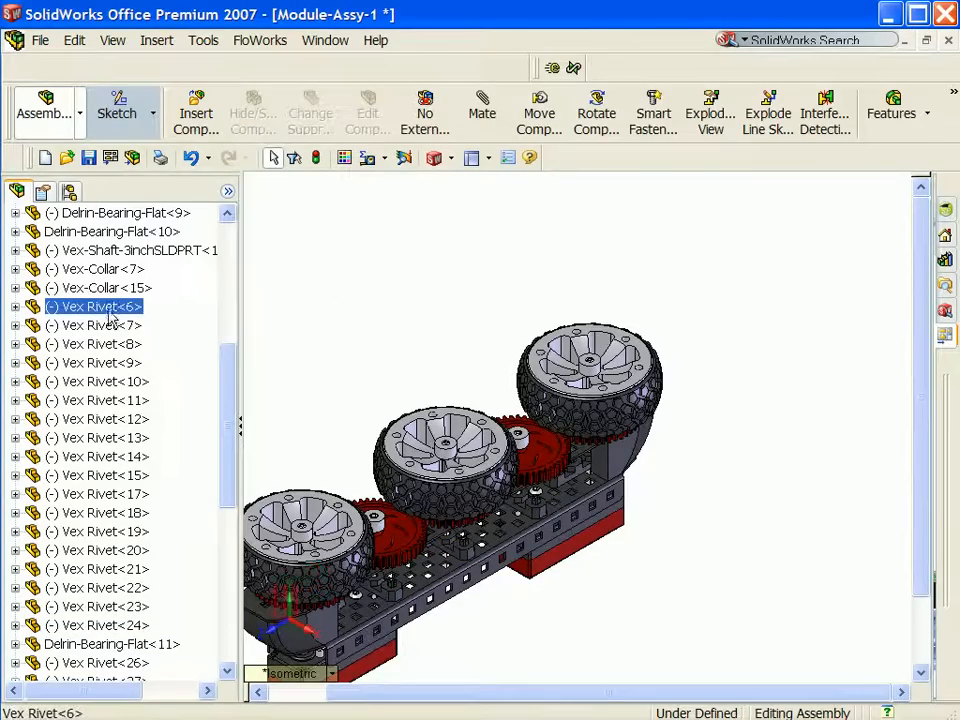
{"action": "left_click", "coordinate": [98, 625], "text": "ctrl"}
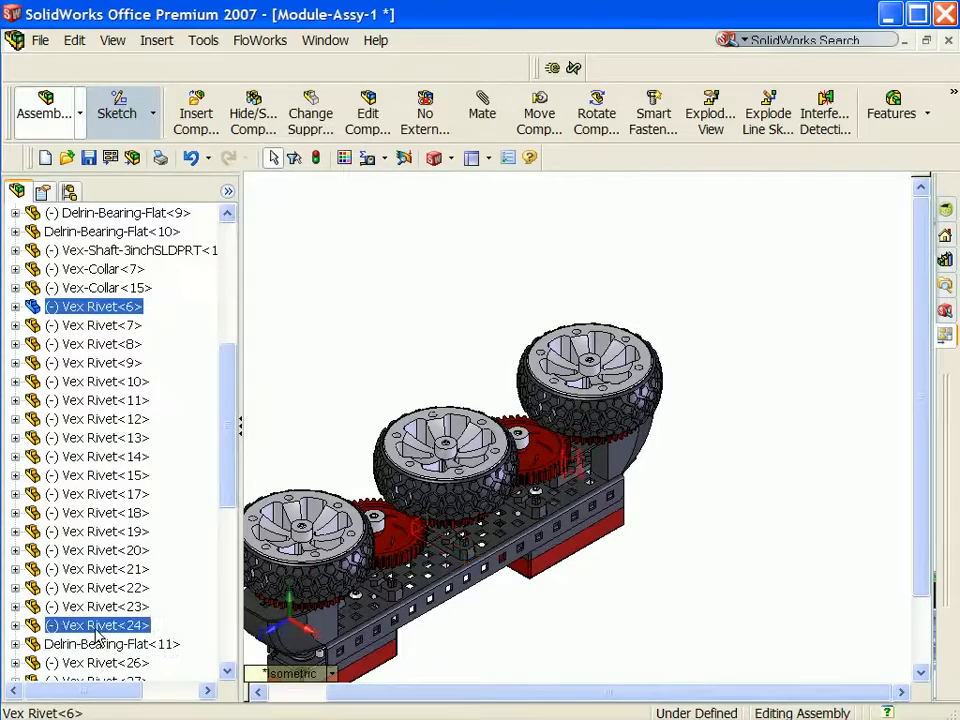
{"action": "right_click", "coordinate": [97, 628]}
{"action": "left_click", "coordinate": [174, 450]}
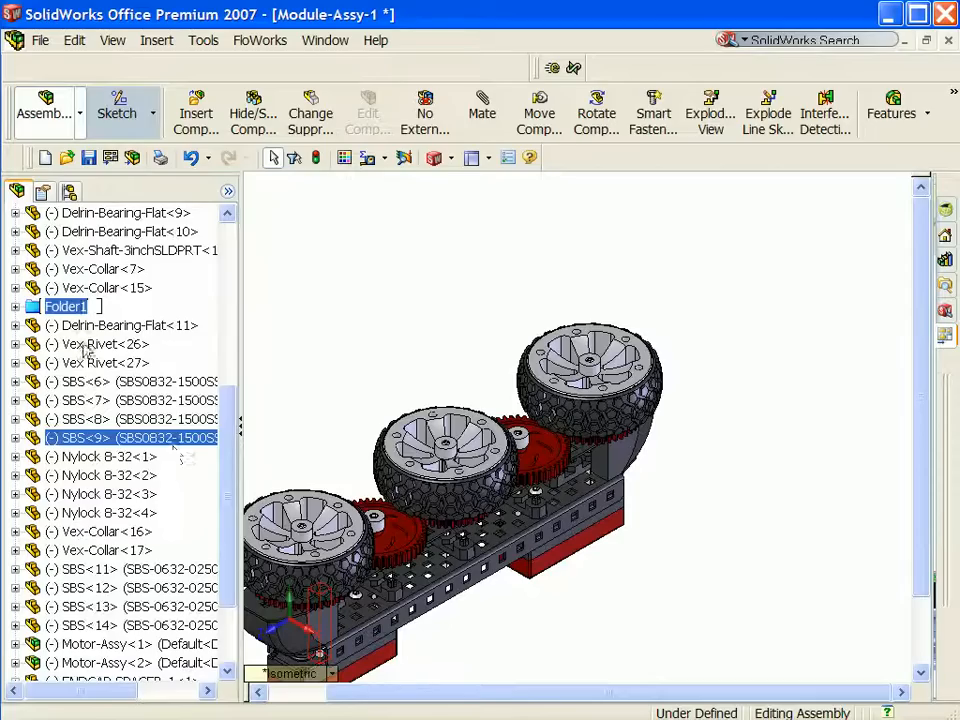
Step: Rename the new folder as Rivets and expand it to show the rivets inside
{"action": "double_click", "coordinate": [88, 304]}
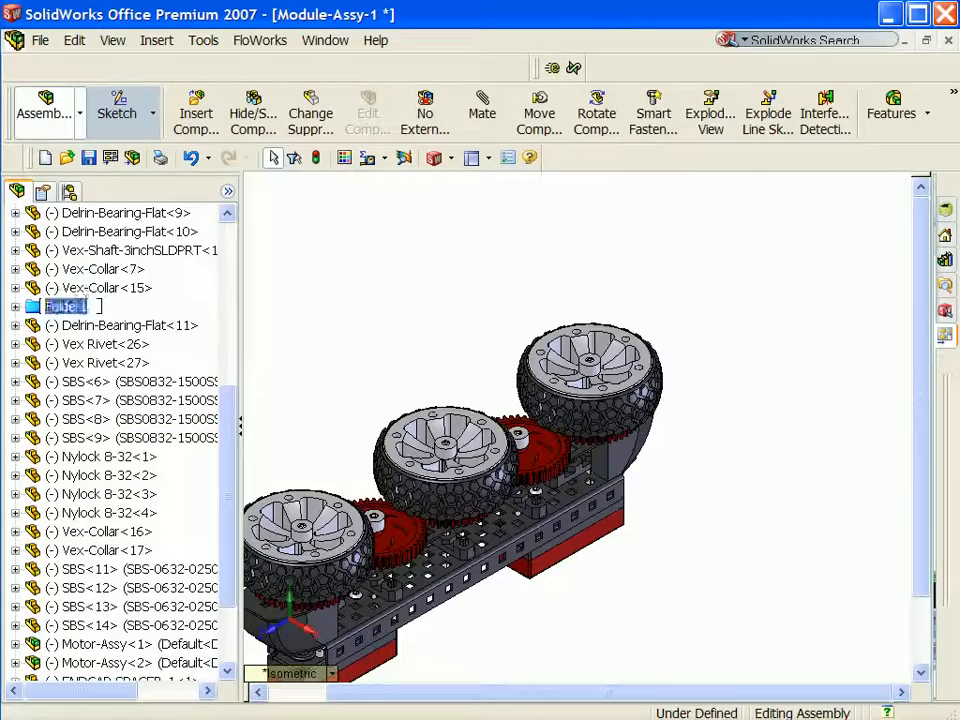
{"action": "type", "text": "Ve"}
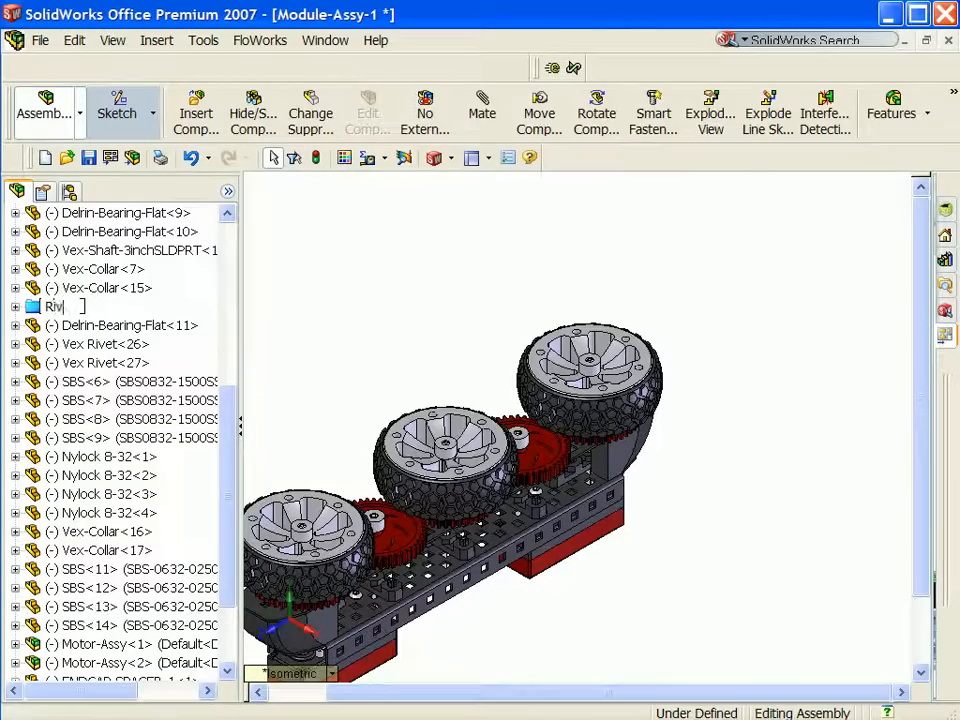
{"action": "type", "text": "ets"}
{"action": "key", "text": "Return"}
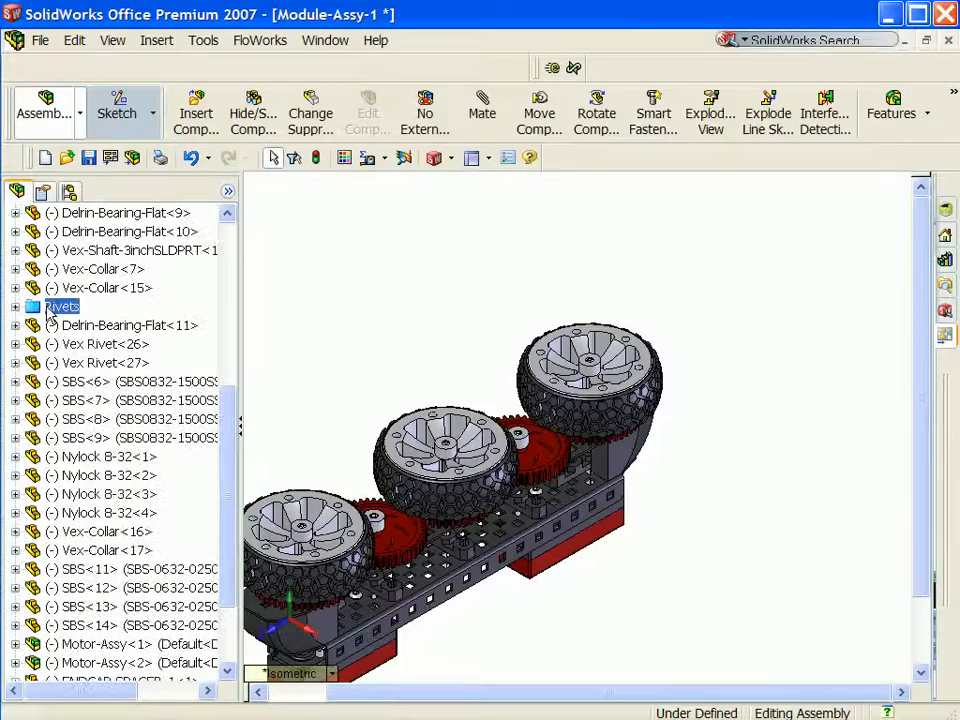
{"action": "double_click", "coordinate": [47, 309]}
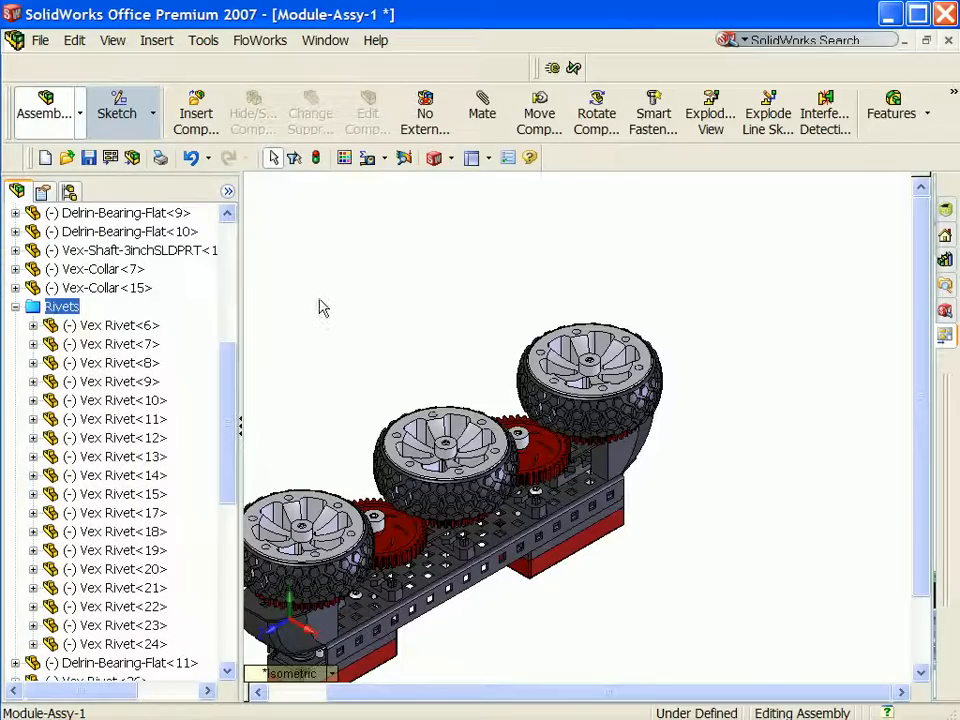